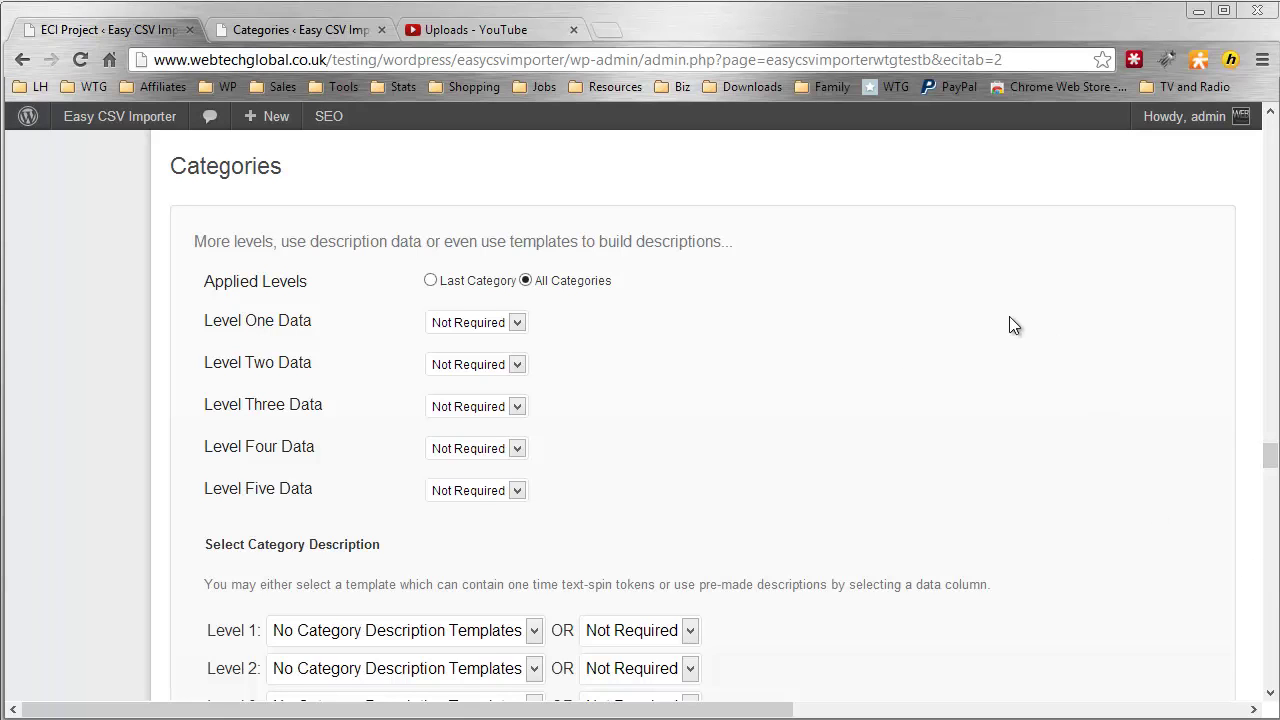
Step: Examine the Categories section's applied levels, level data, category description and category mapping settings, keeping All Categories applied
scroll(756, 404, down, 2)
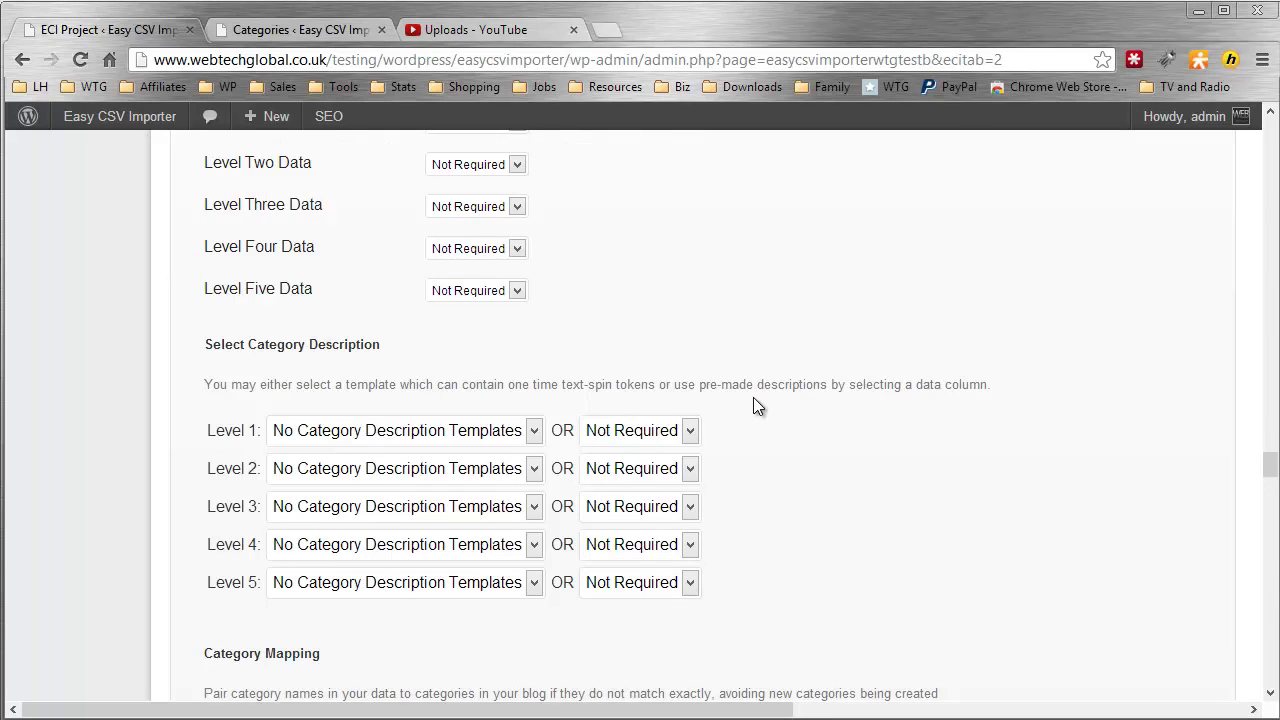
scroll(756, 404, down, 1)
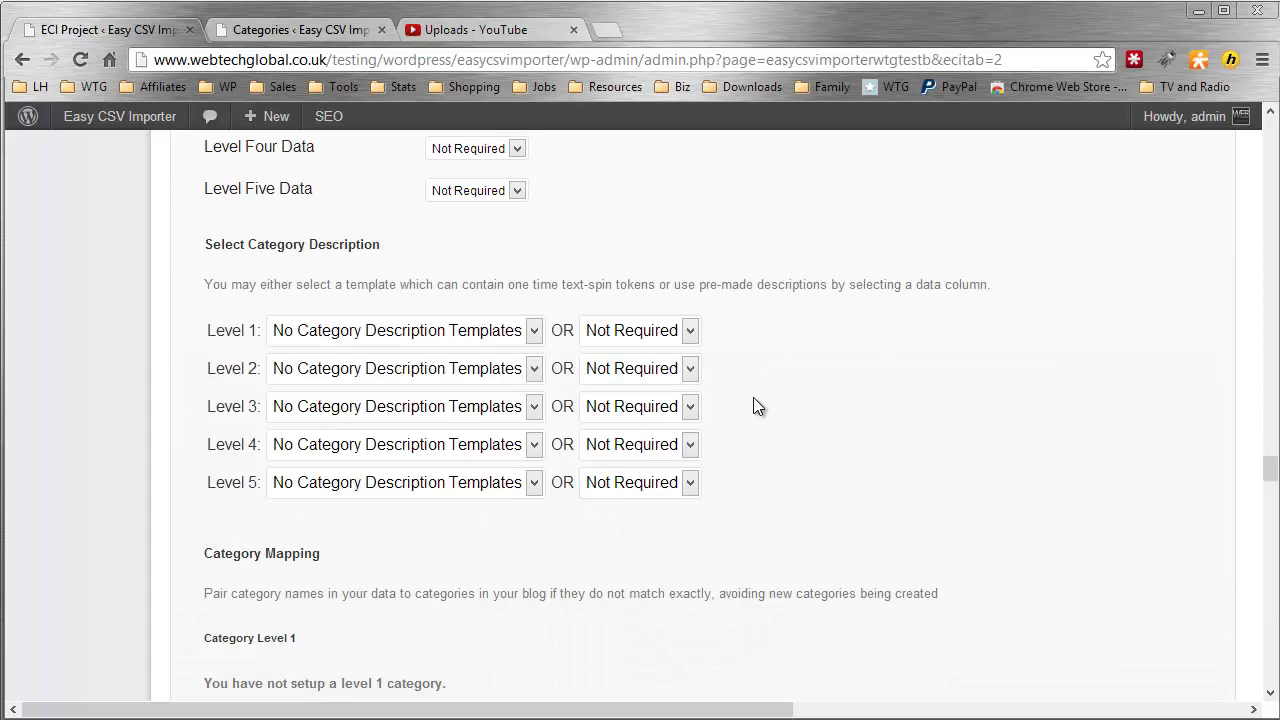
scroll(755, 400, down, 5)
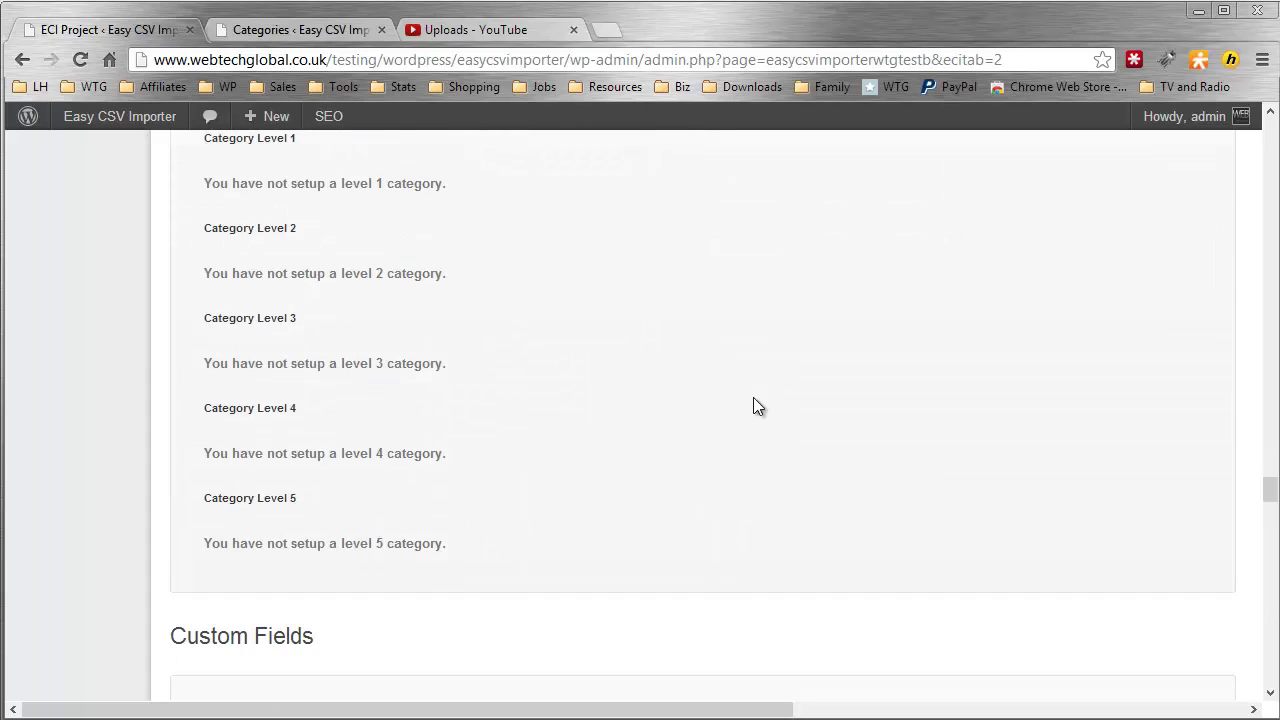
scroll(755, 405, up, 2)
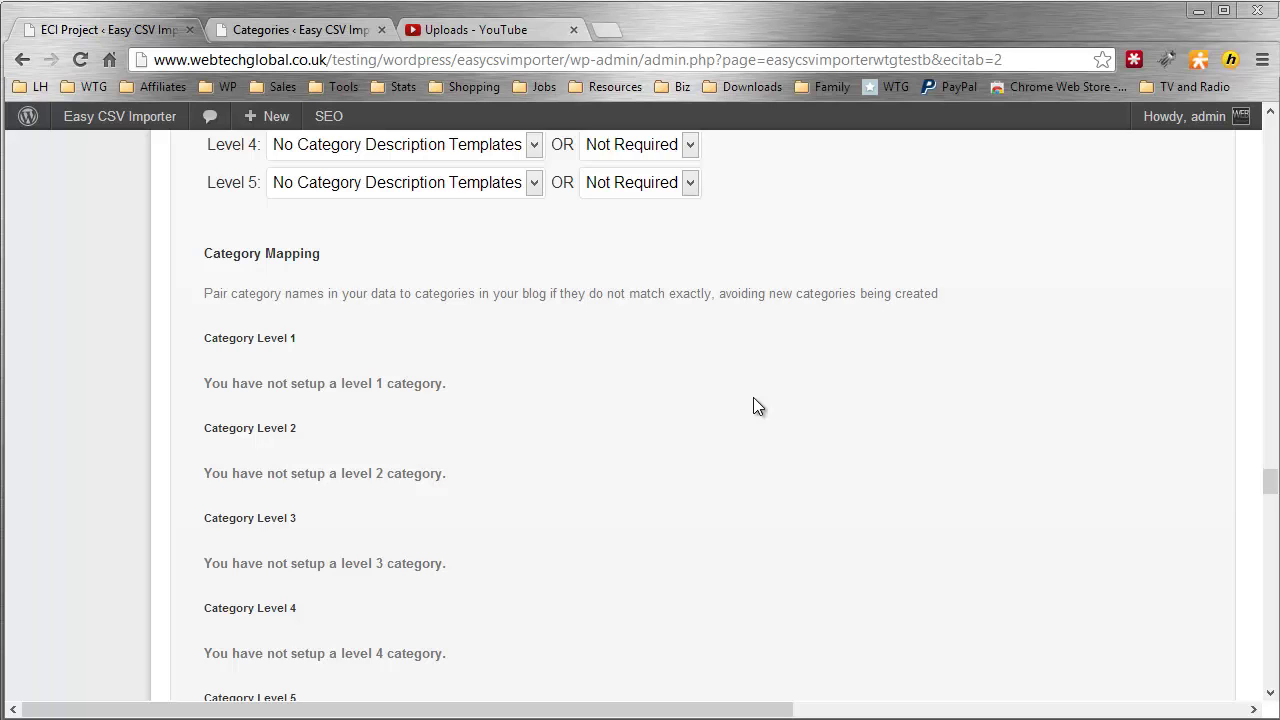
scroll(753, 405, up, 9)
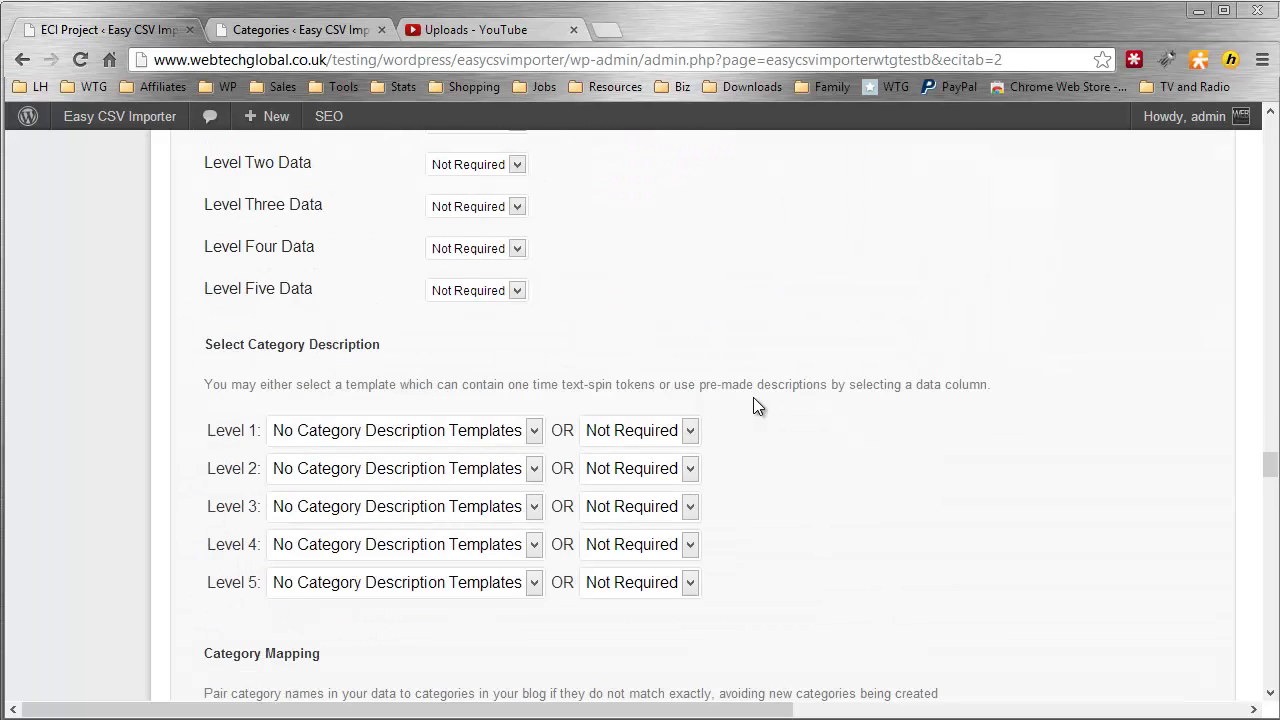
scroll(754, 398, down, 3)
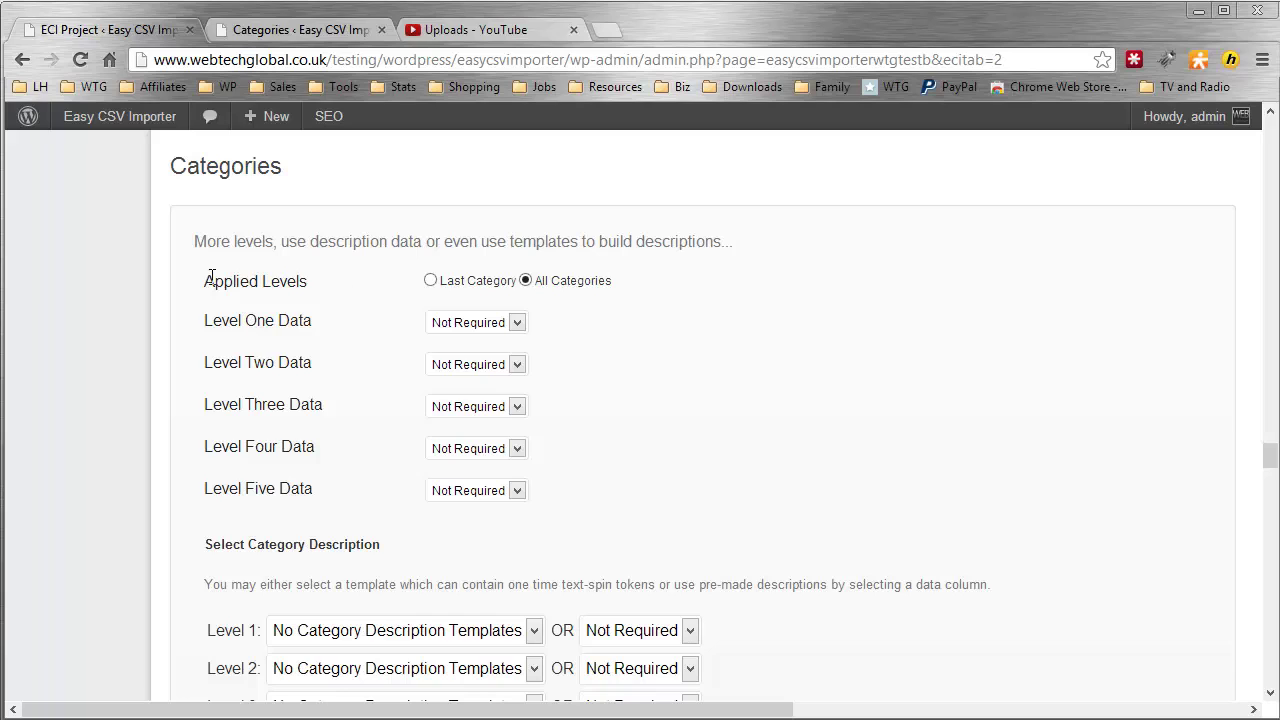
drag(204, 284, 320, 280)
click(320, 288)
click(429, 281)
click(526, 281)
Step: Assign category1 to Level One Data, cat2 to Level Two Data and childcat3 to Level Three Data
click(446, 325)
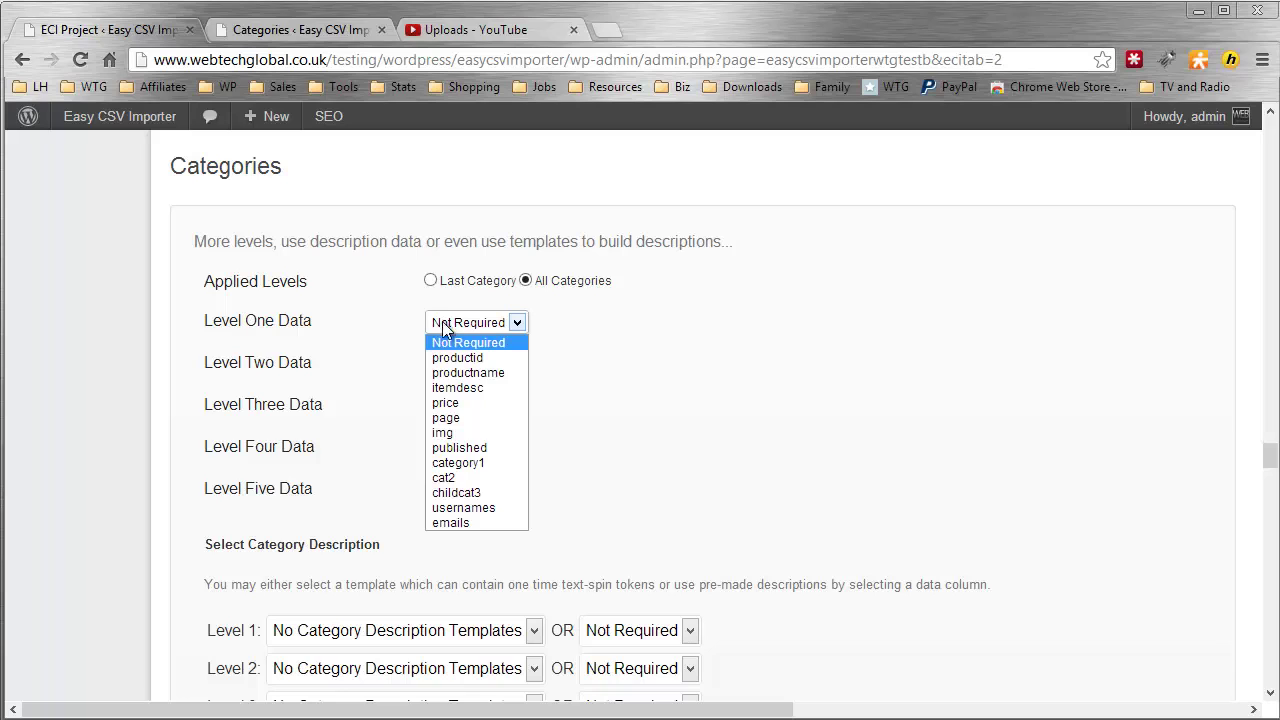
click(489, 464)
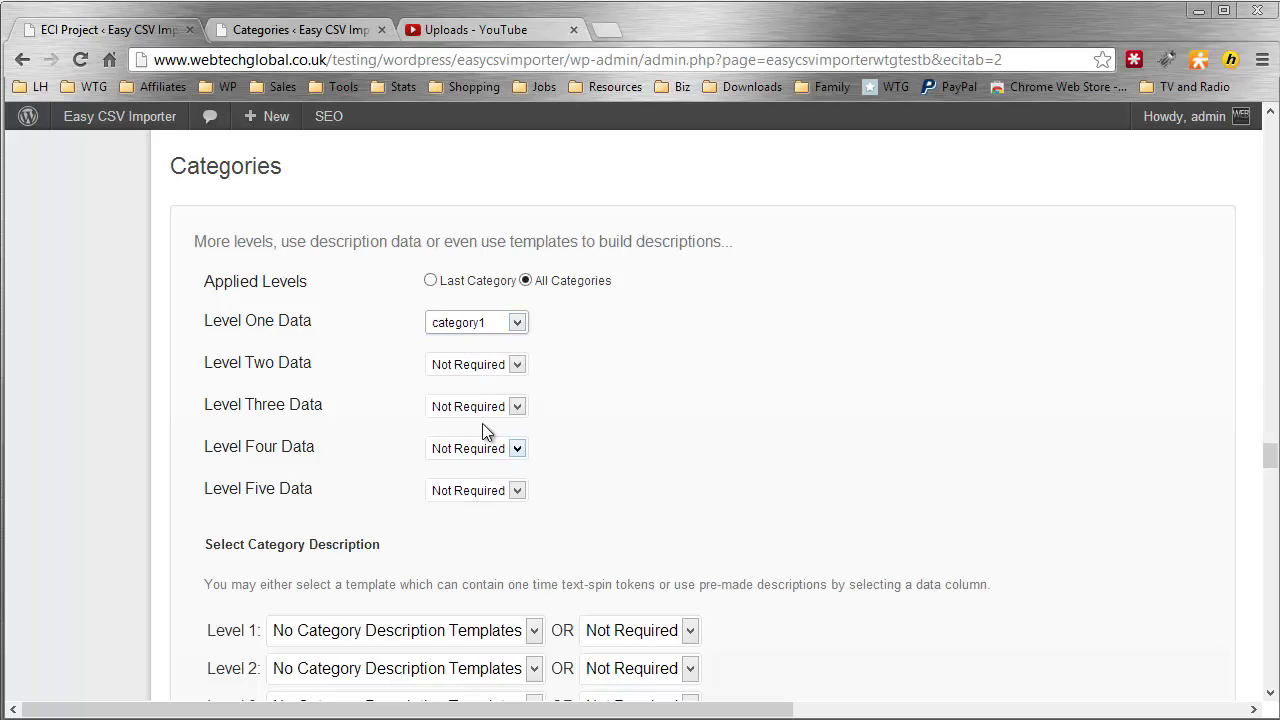
click(484, 365)
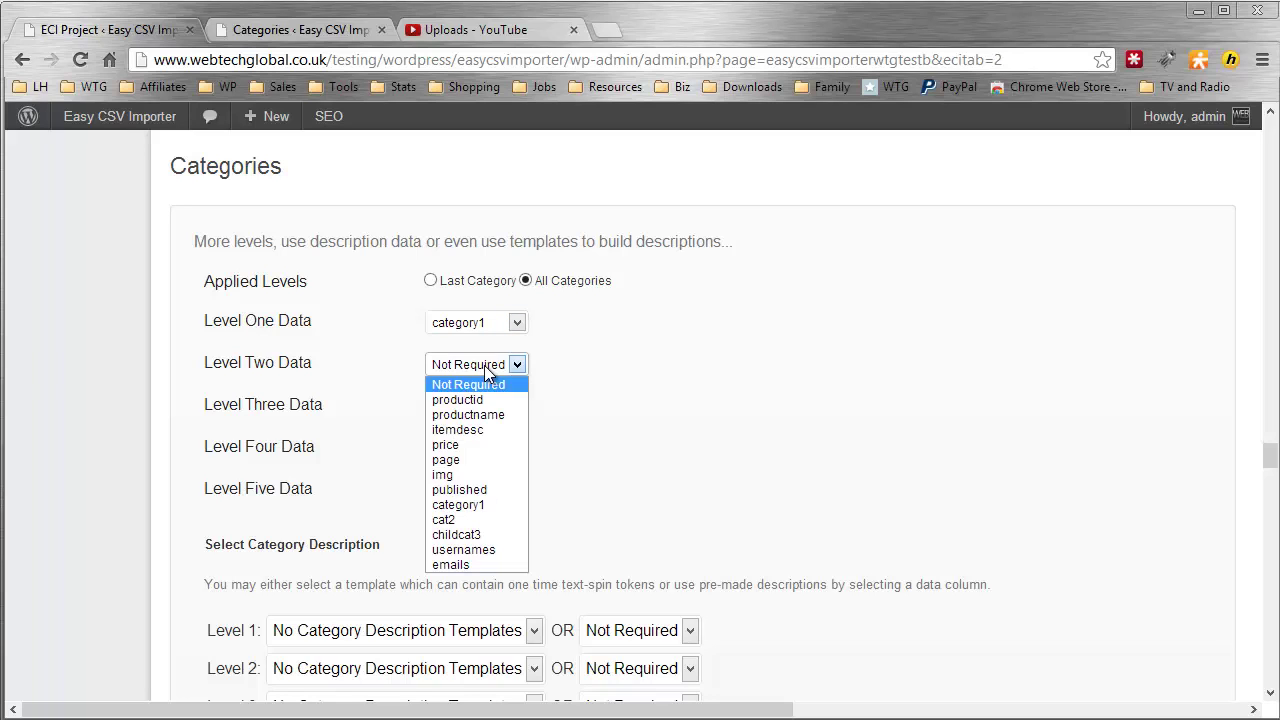
click(487, 519)
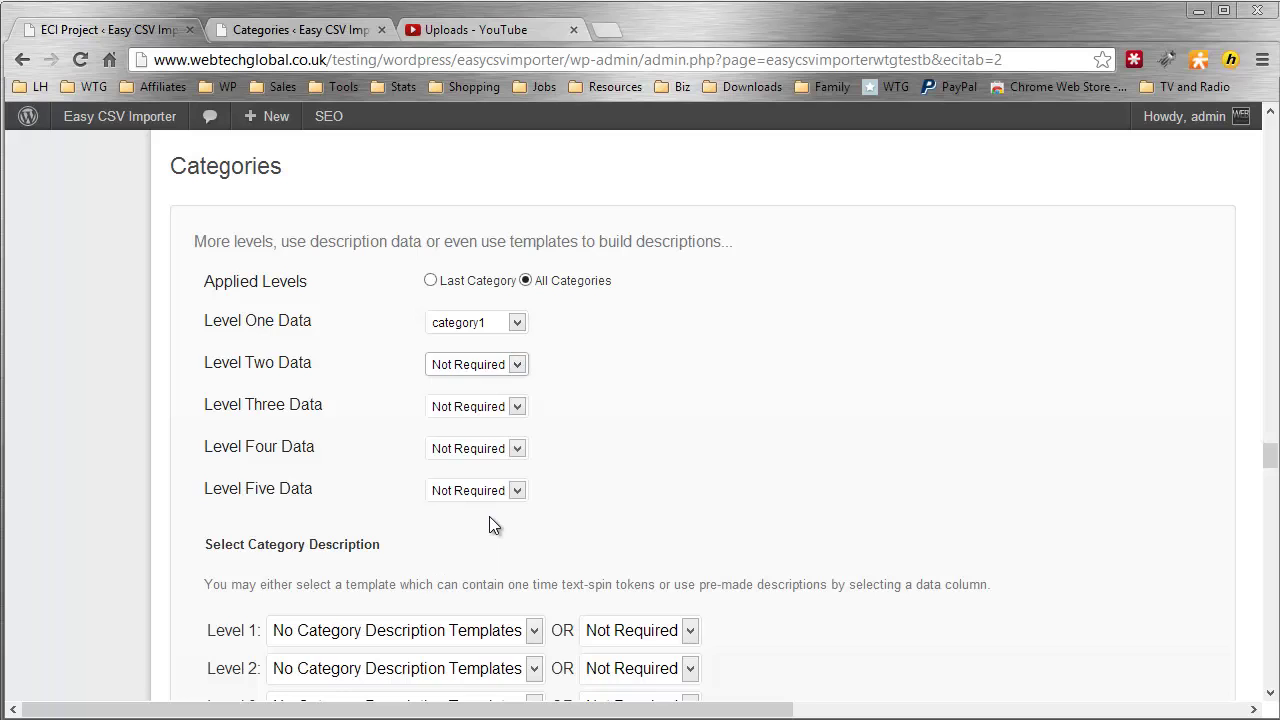
click(480, 408)
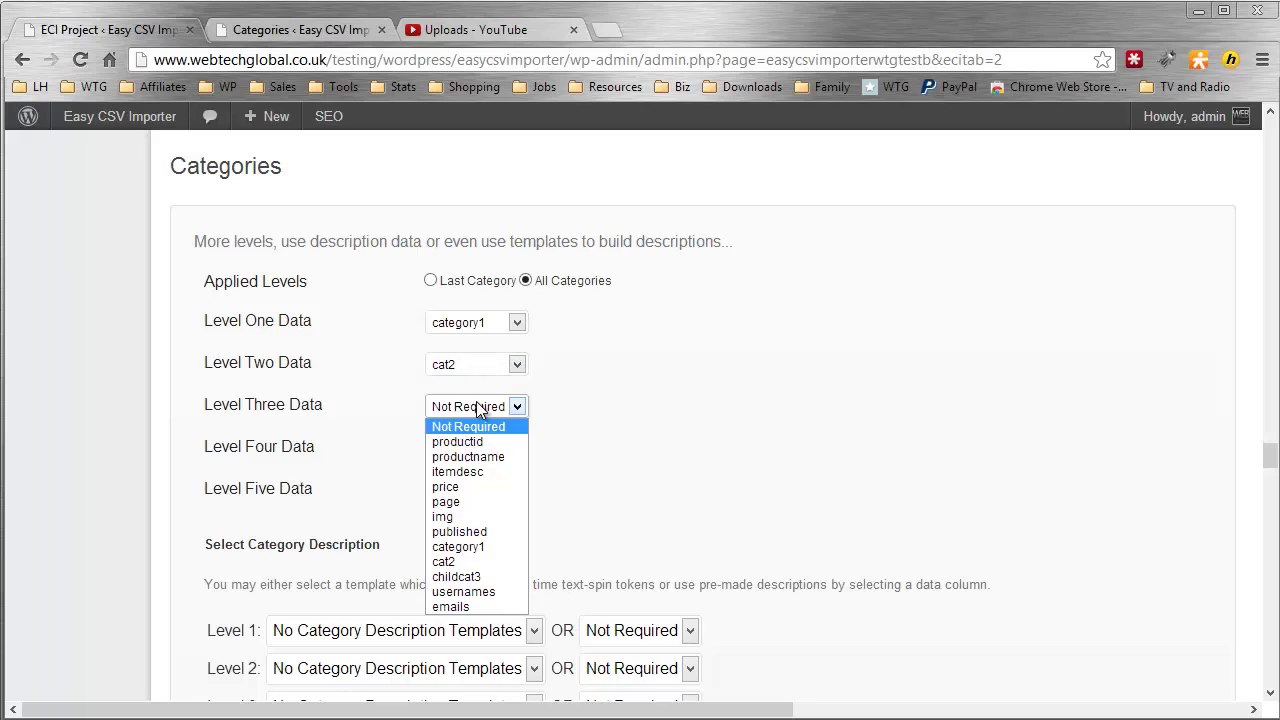
click(485, 576)
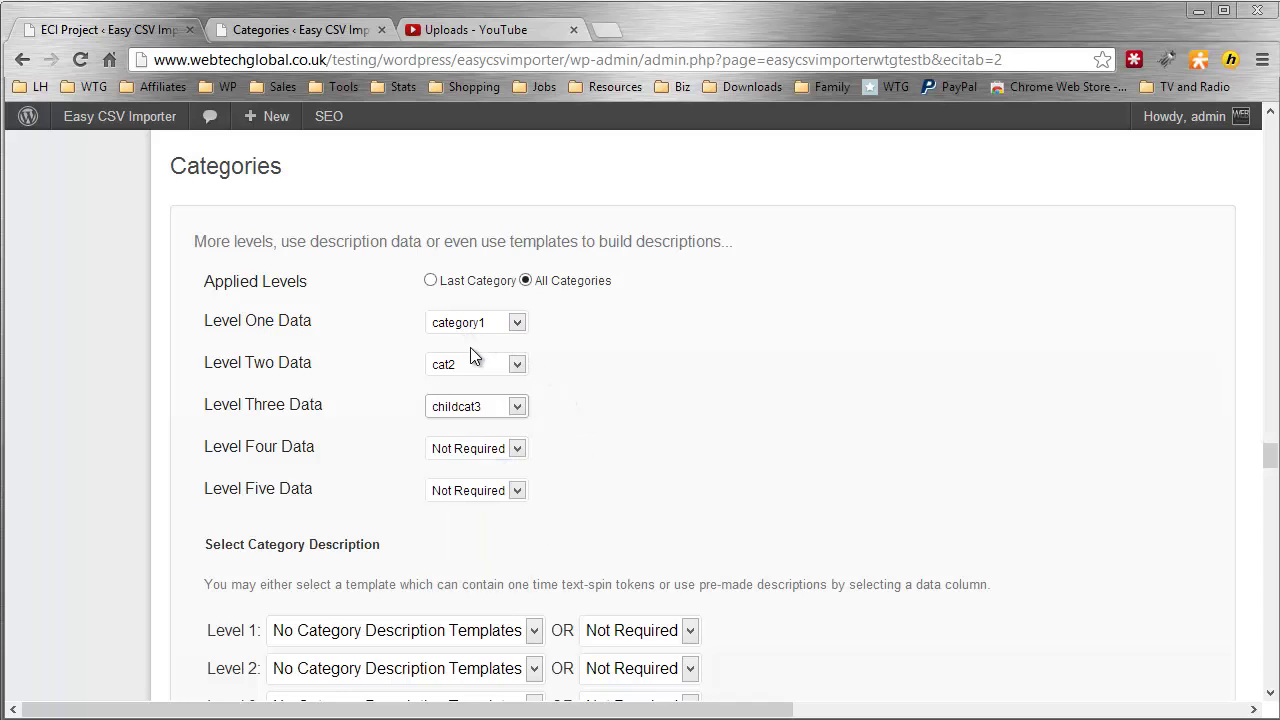
Step: Try setting Level Three Data to Not Required and assigning childcat3 to Level Four Data
click(491, 407)
click(488, 422)
click(482, 449)
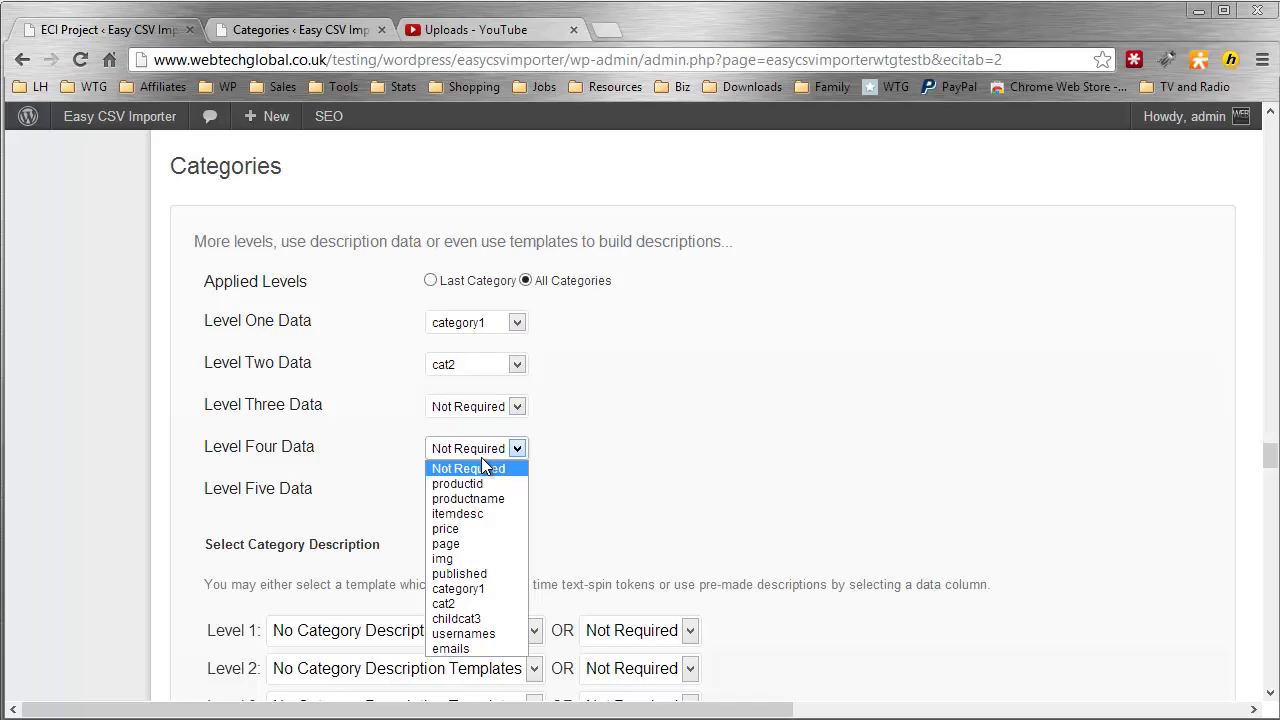
click(482, 619)
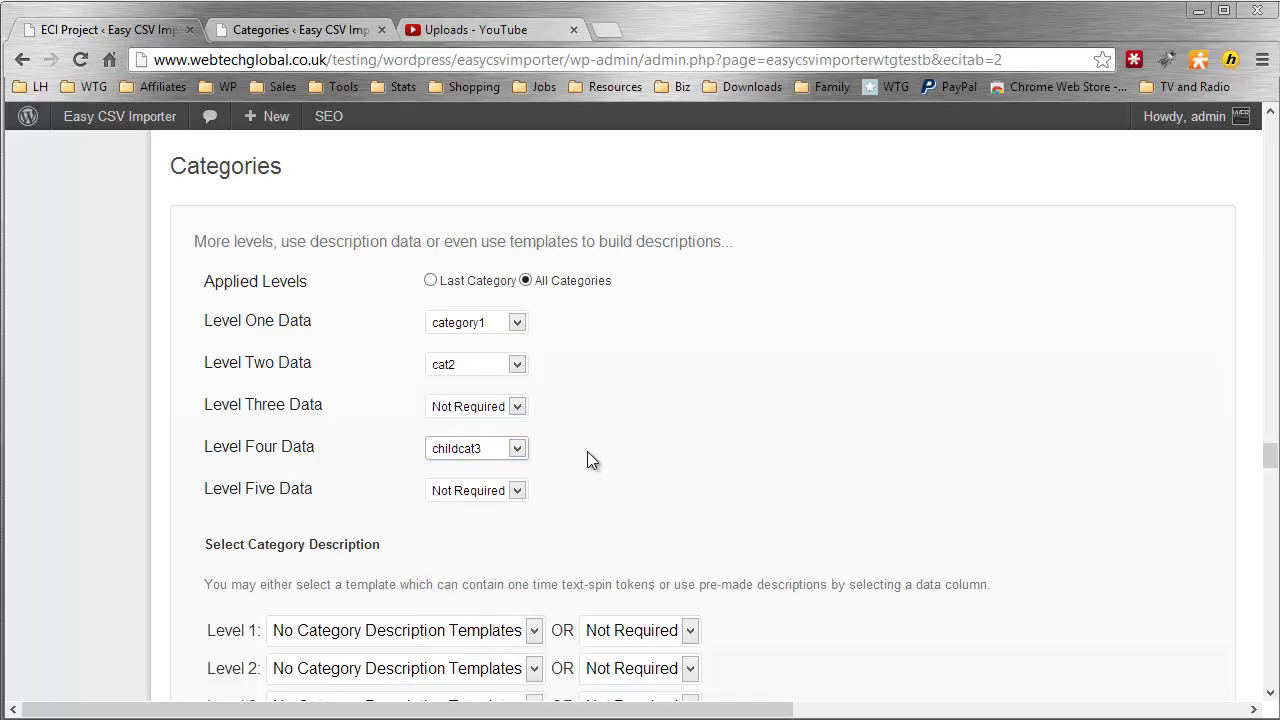
Step: Set Level Four Data to Not Required and Level Three Data to childcat3, and submit the advanced settings
click(491, 446)
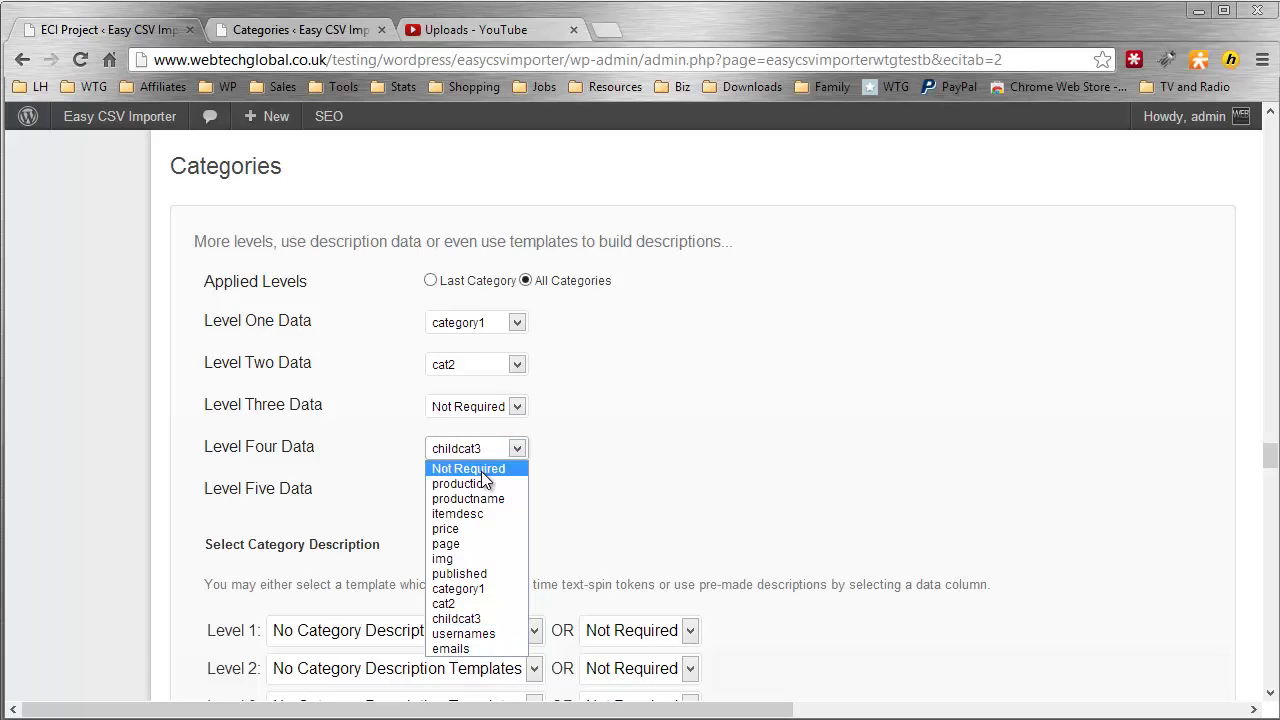
click(481, 469)
click(491, 407)
click(482, 577)
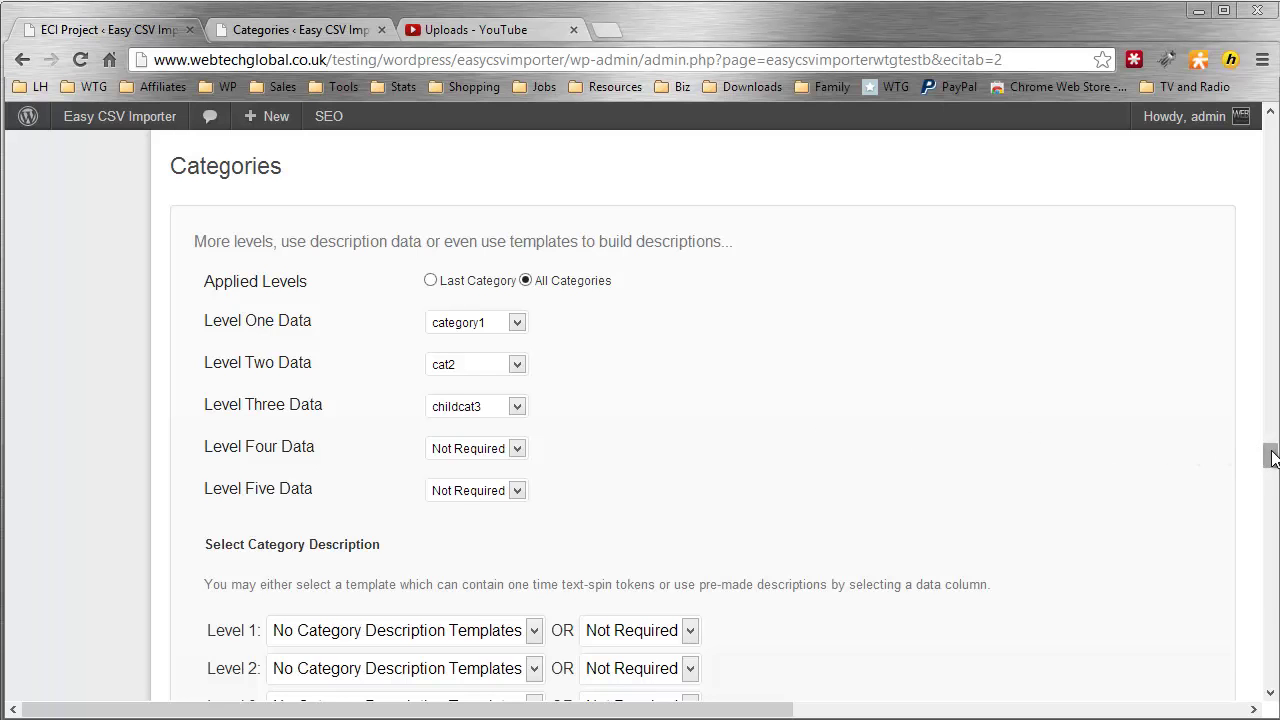
drag(1270, 452, 1273, 688)
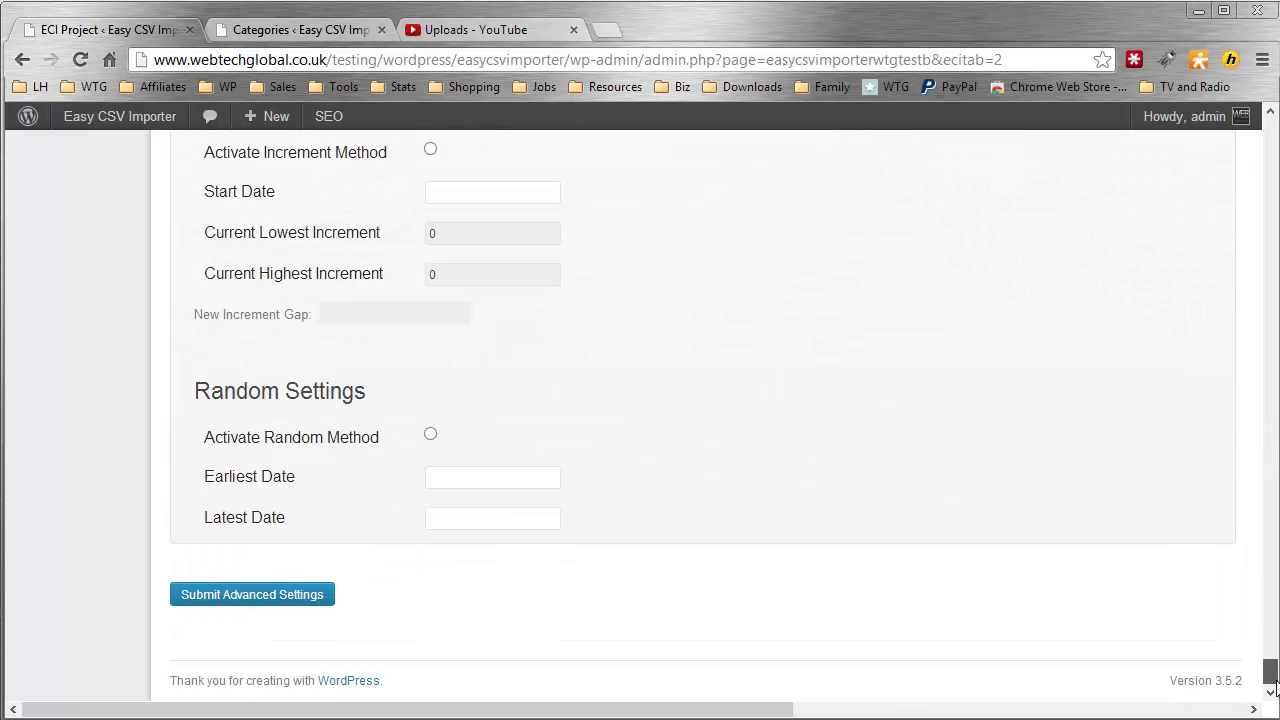
click(295, 598)
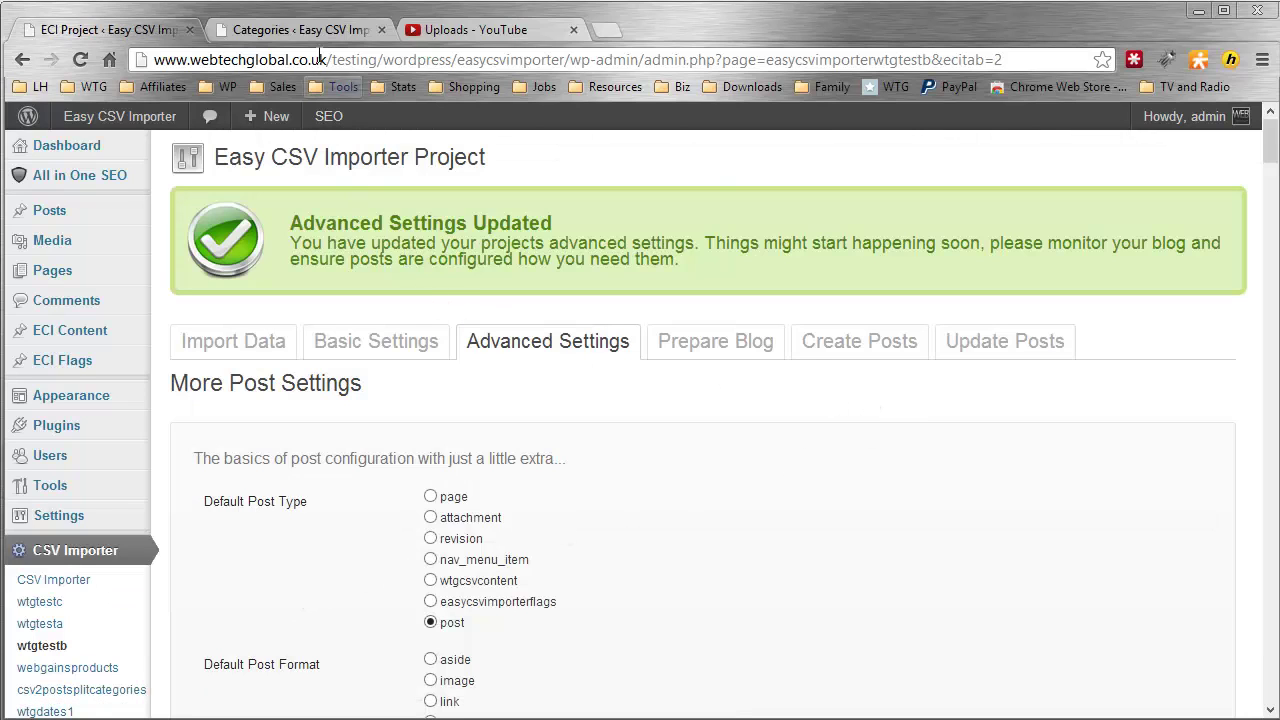
Step: Refresh the blog's category list, and create the level 1 categories from the CSV importer project's Prepare Blog page
click(295, 31)
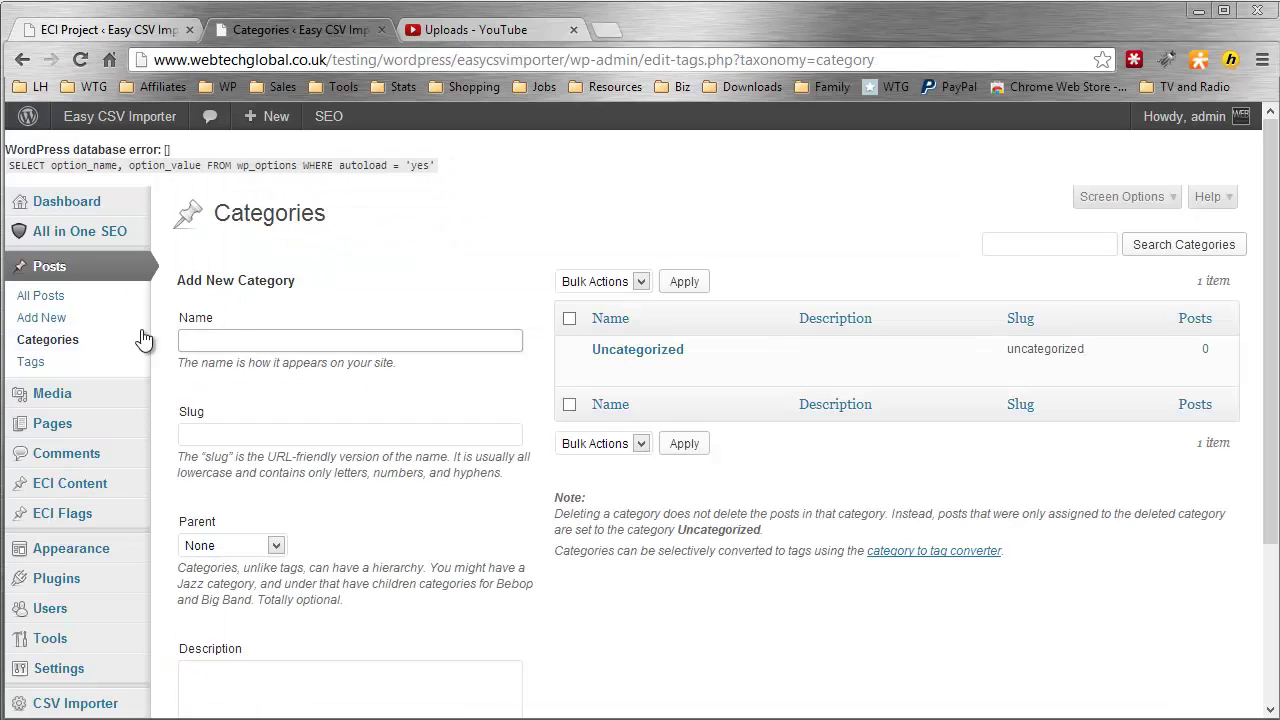
click(108, 344)
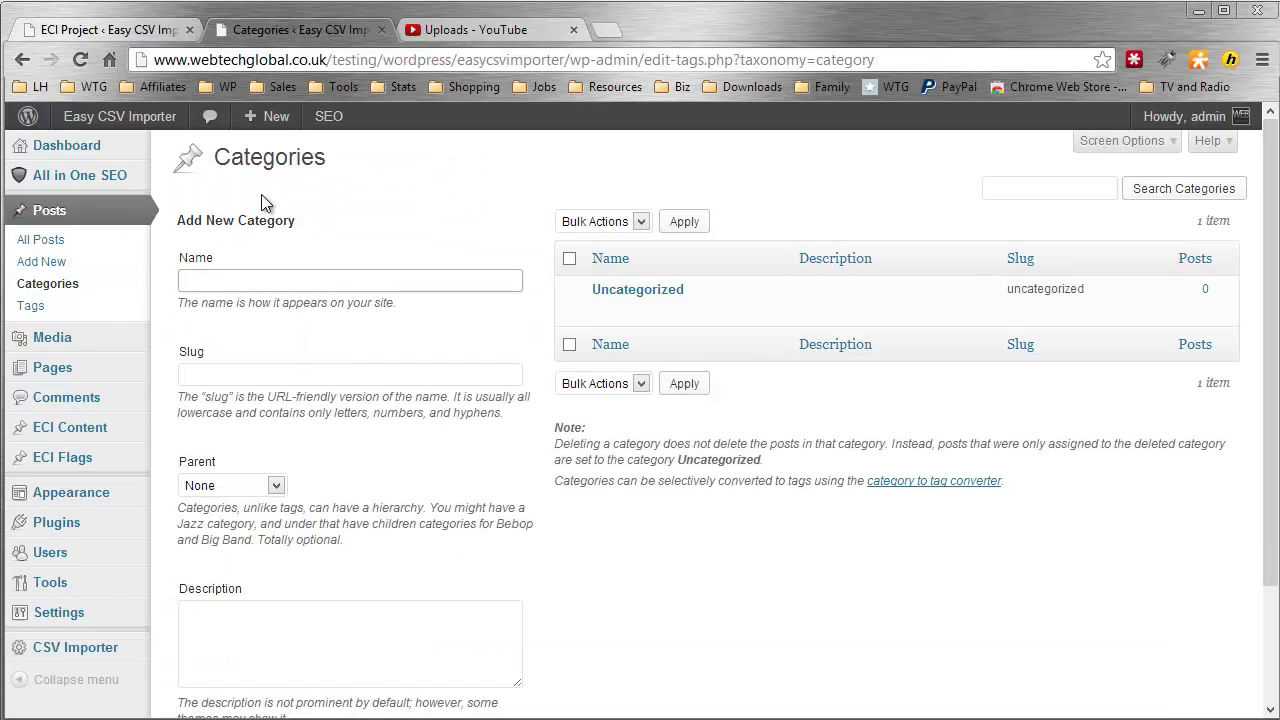
click(110, 30)
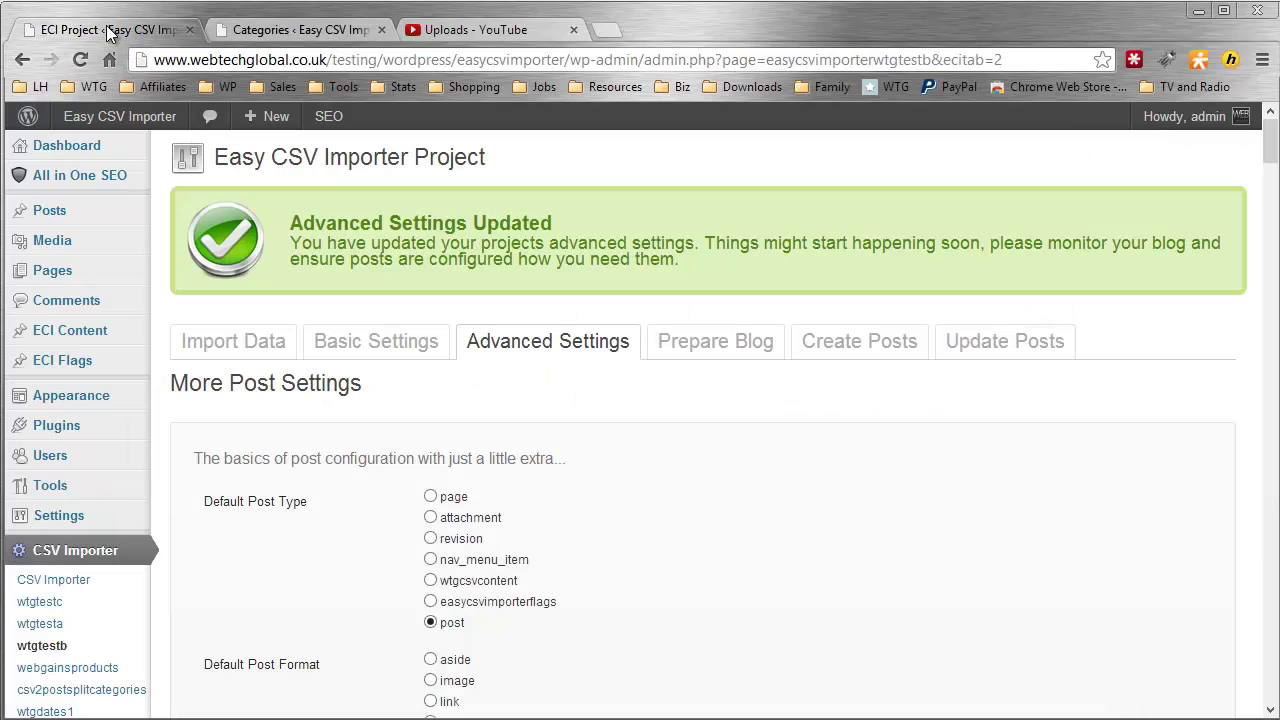
click(692, 344)
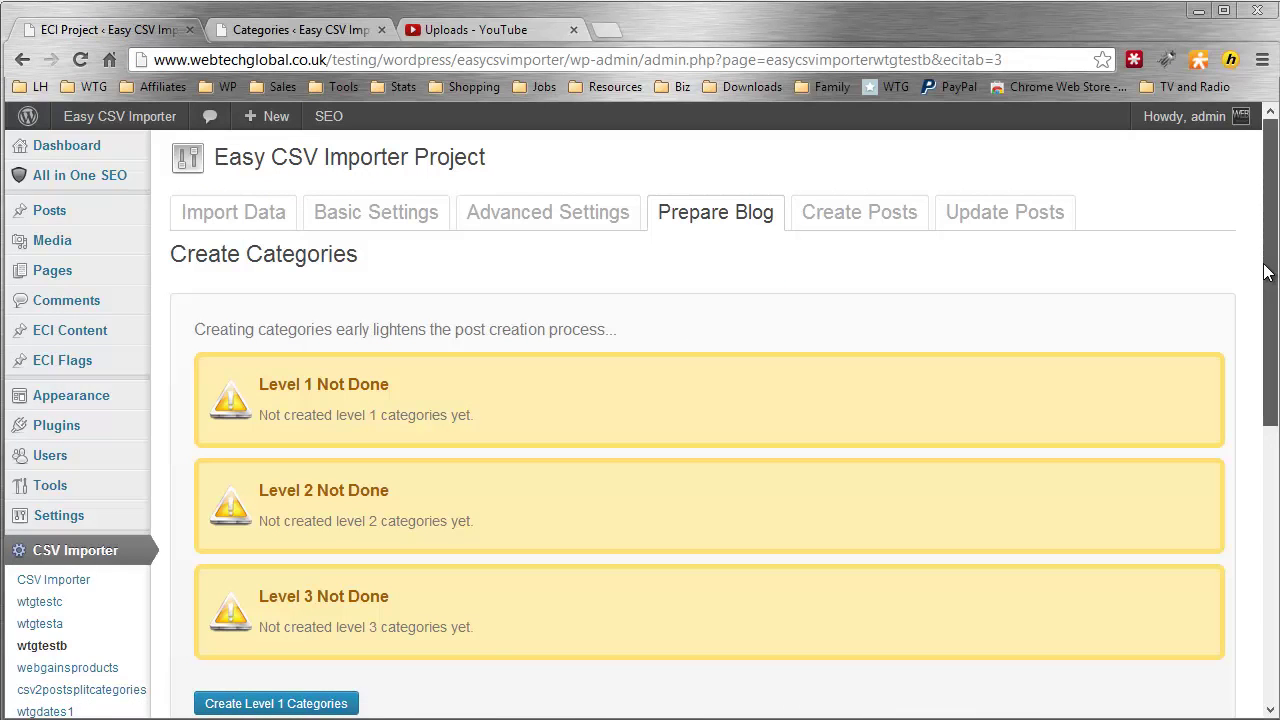
drag(1267, 273, 1267, 314)
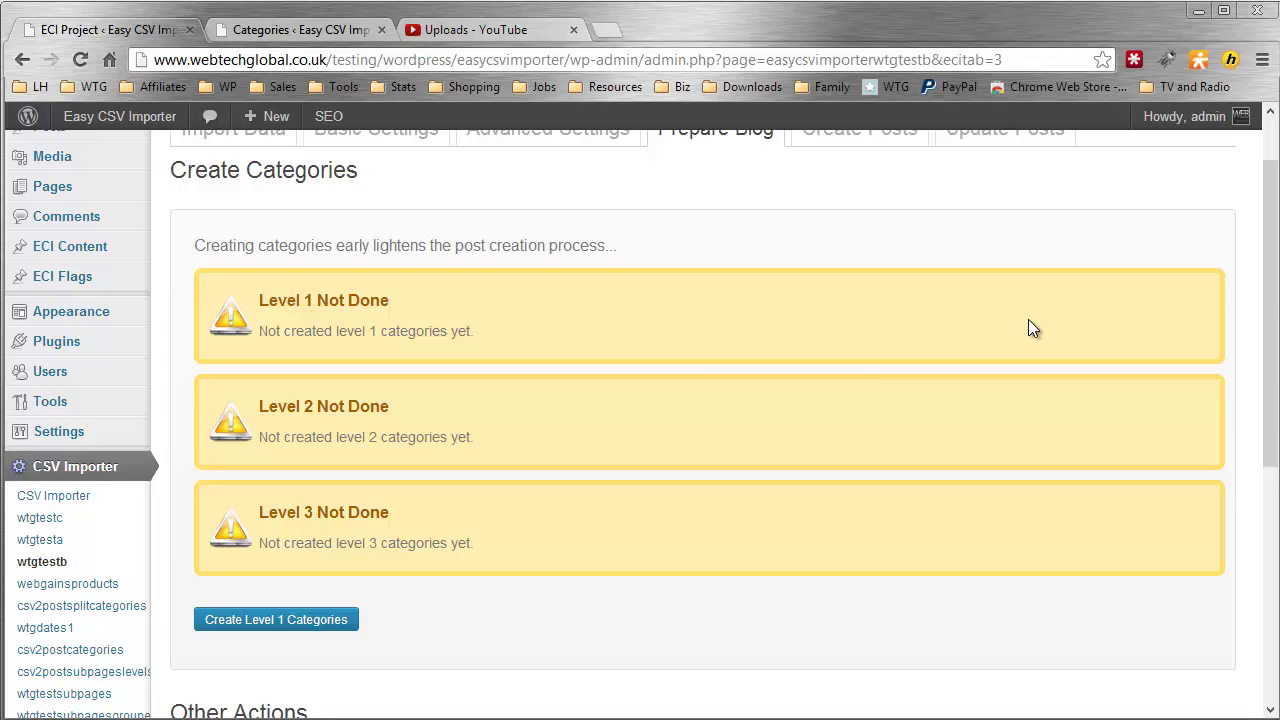
click(231, 621)
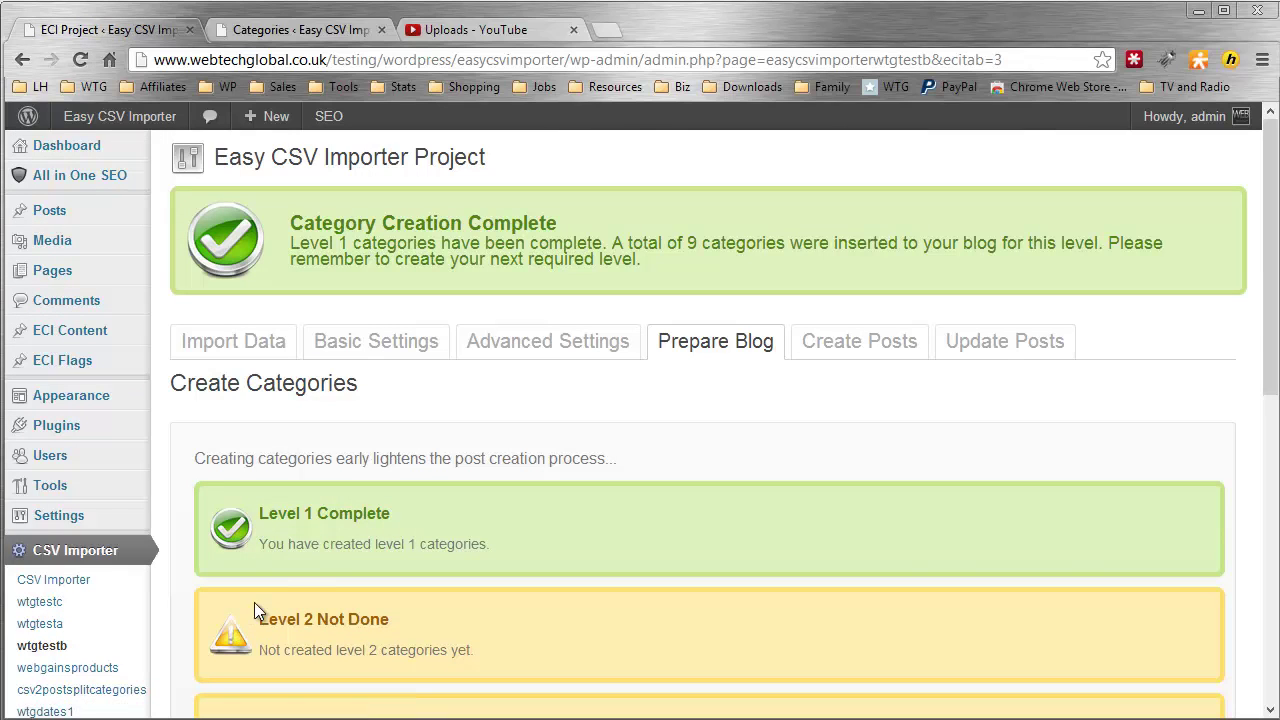
Step: Reload the blog's Categories page and check the list for the level 1 categories
click(296, 25)
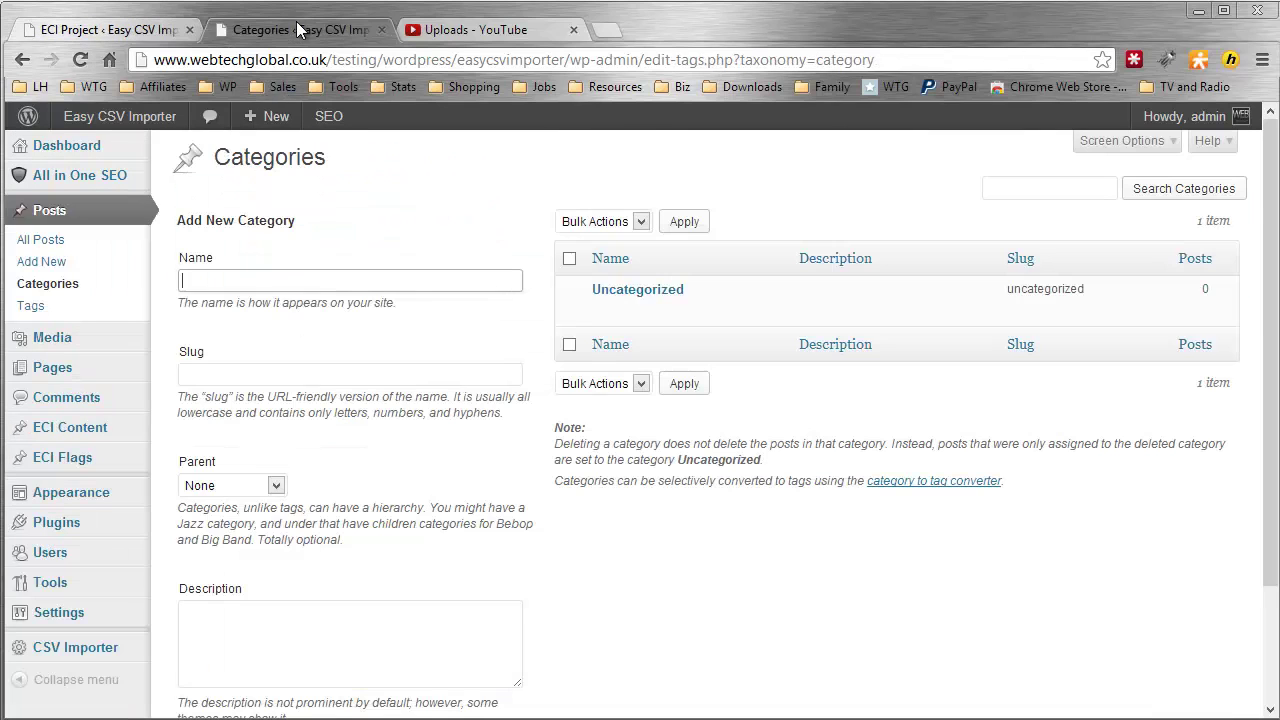
click(90, 285)
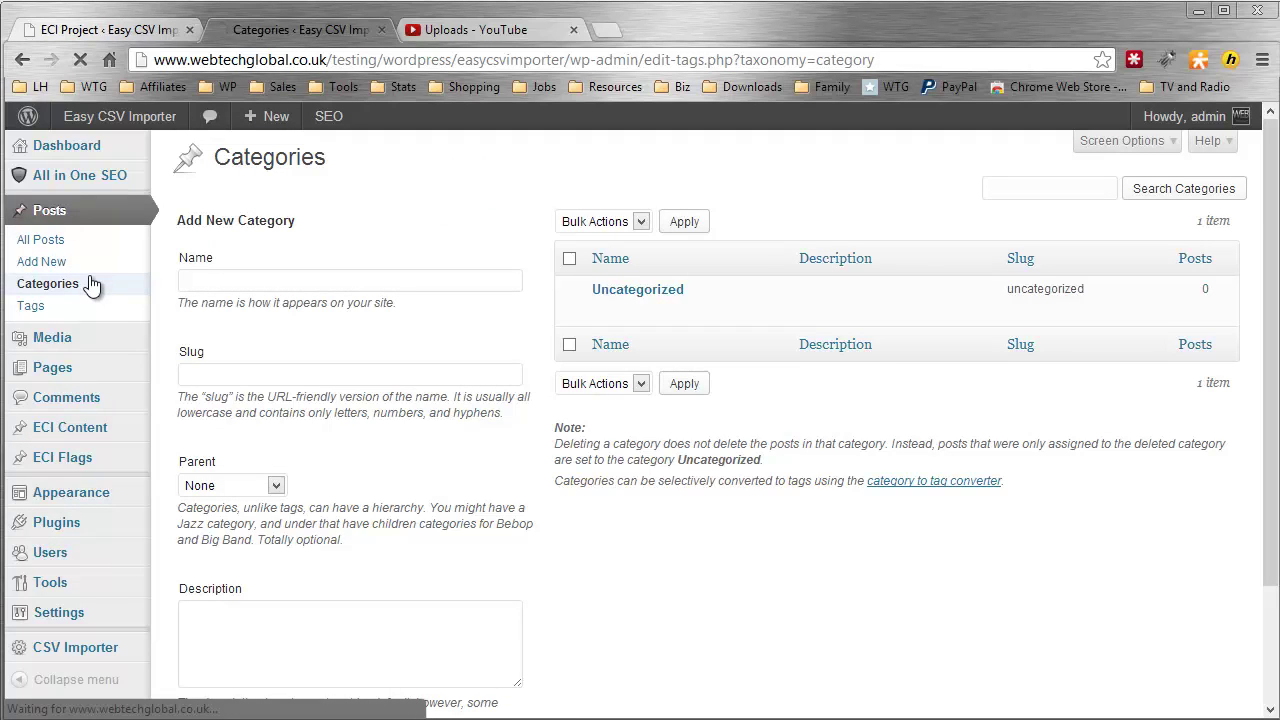
scroll(404, 220, down, 1)
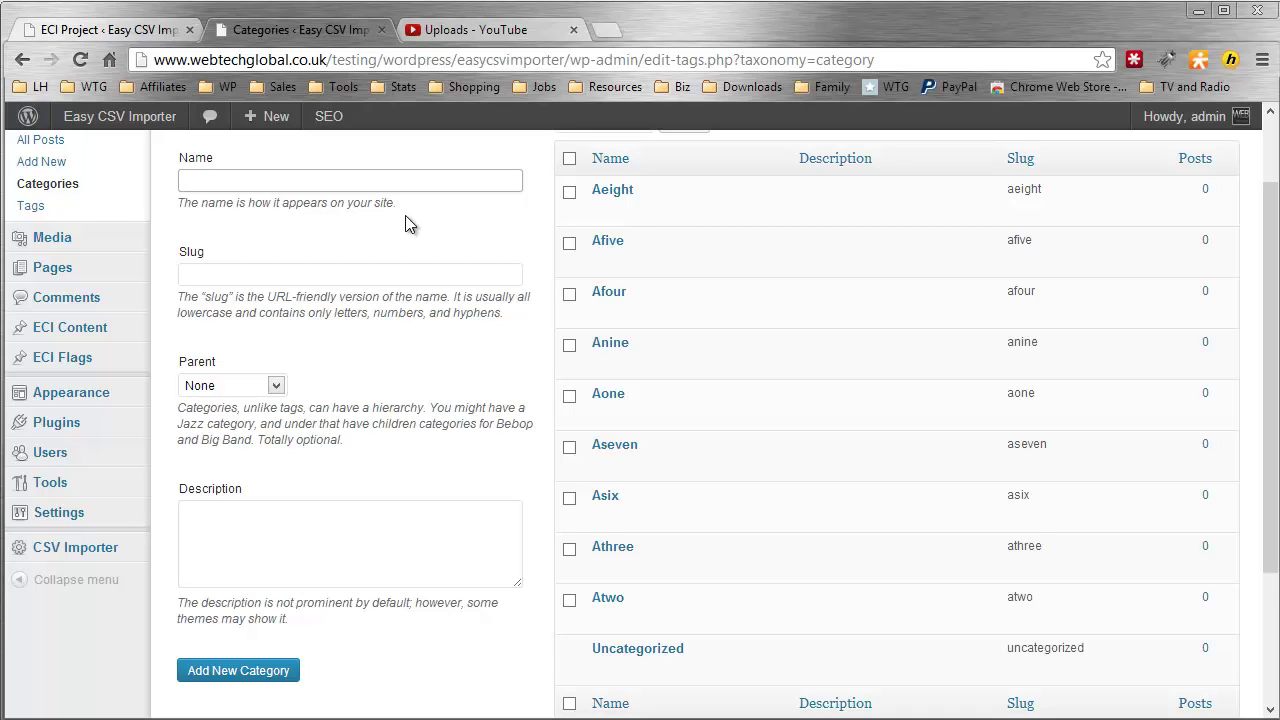
Step: Return to the importer project's Prepare Blog page and create the level 2 categories
click(93, 34)
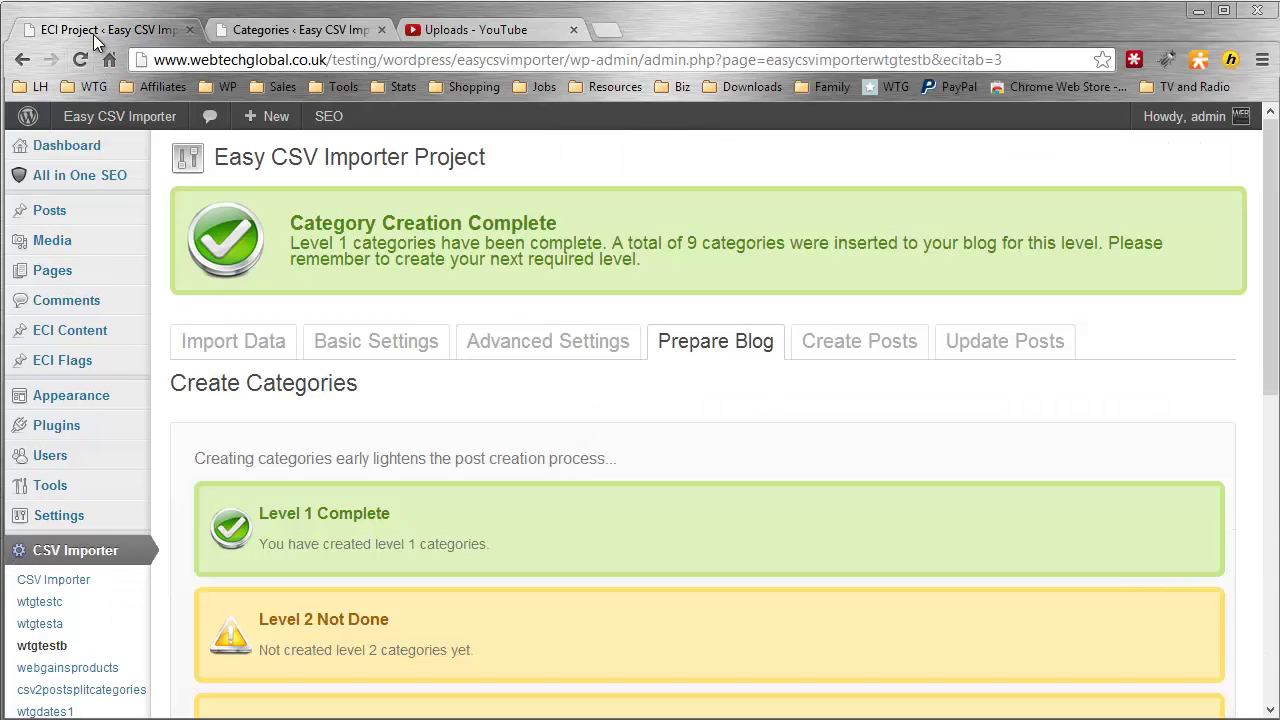
scroll(306, 381, down, 2)
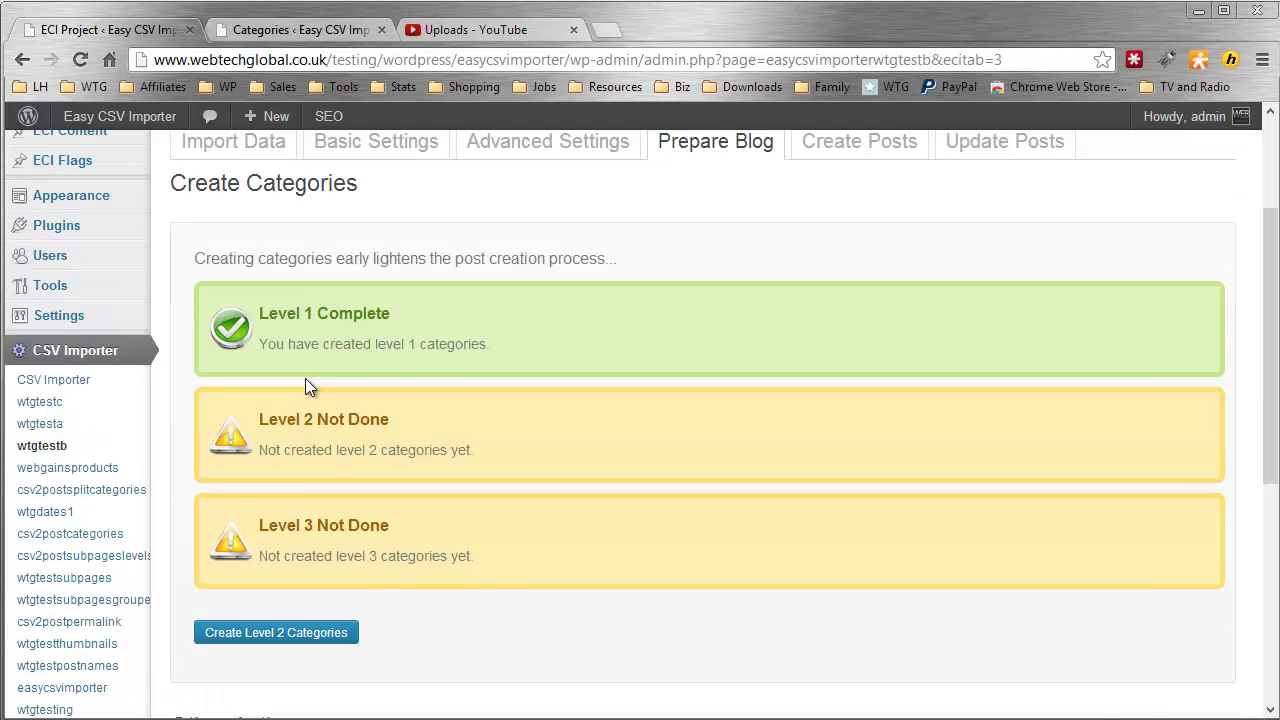
click(283, 633)
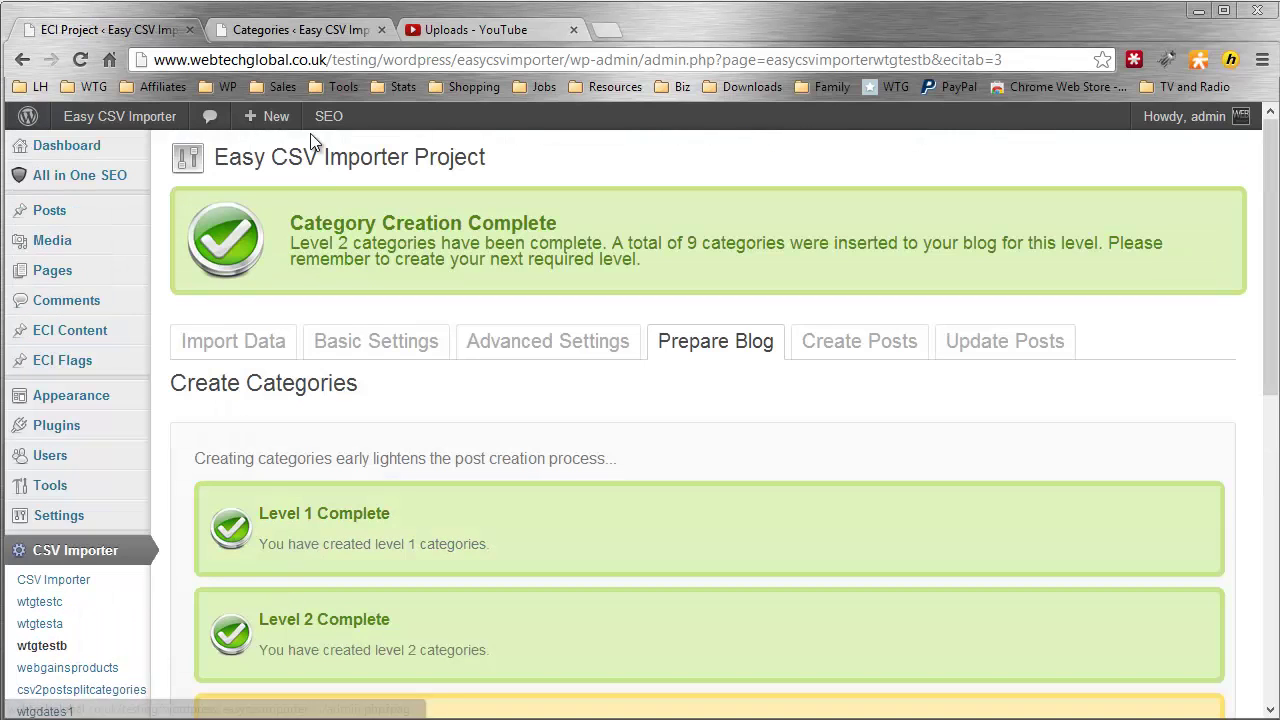
Step: Reload the blog's Categories page and look through the list for level 2 categories nested under their parents
click(295, 30)
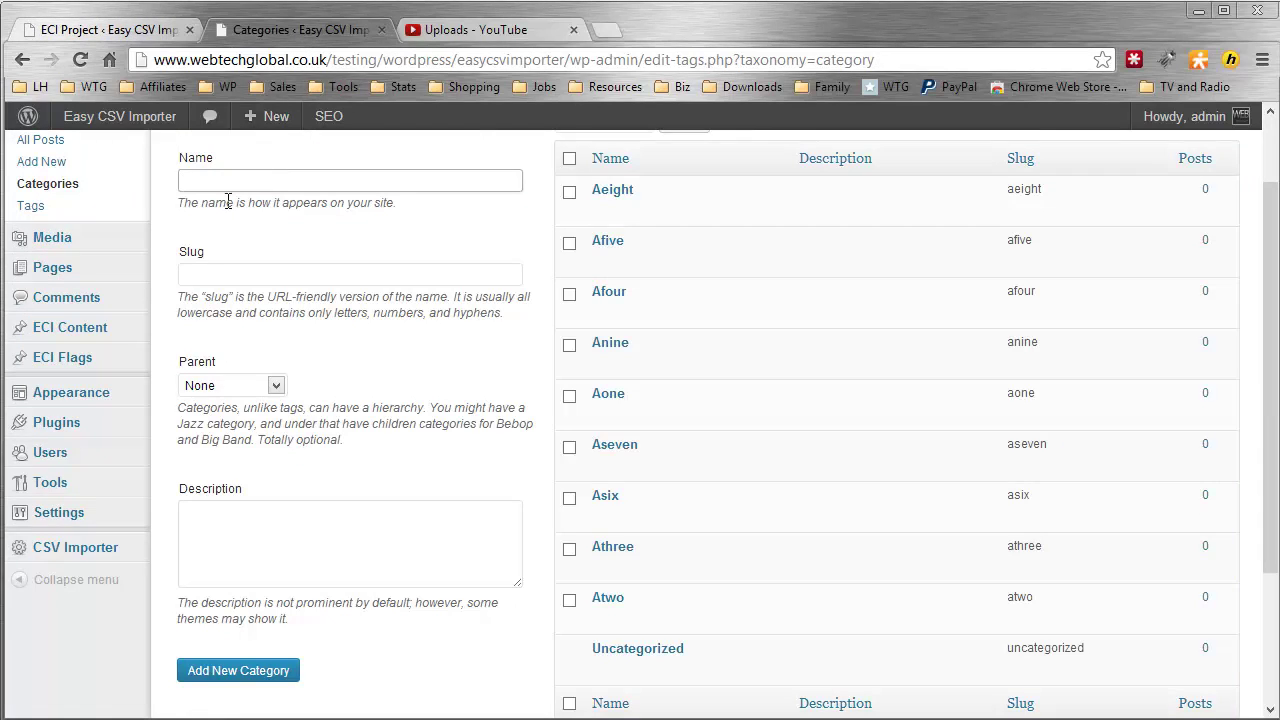
scroll(100, 272, up, 1)
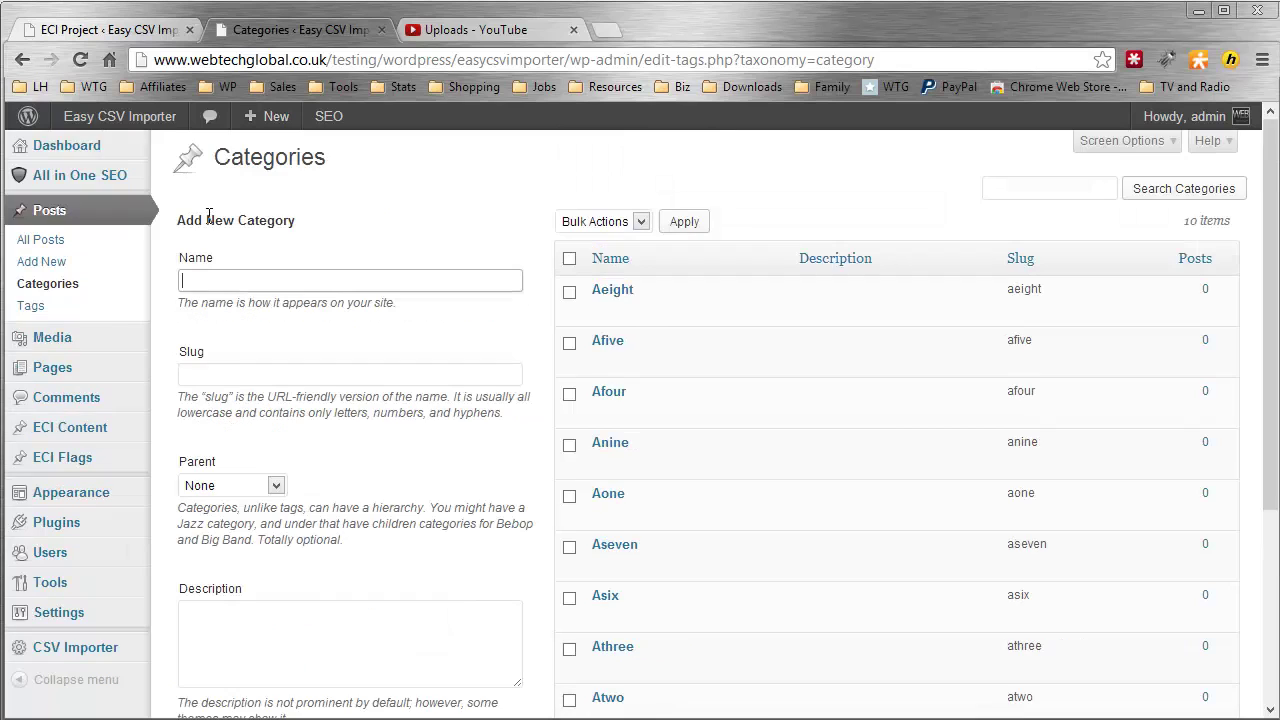
click(80, 285)
scroll(386, 250, down, 1)
scroll(389, 248, down, 2)
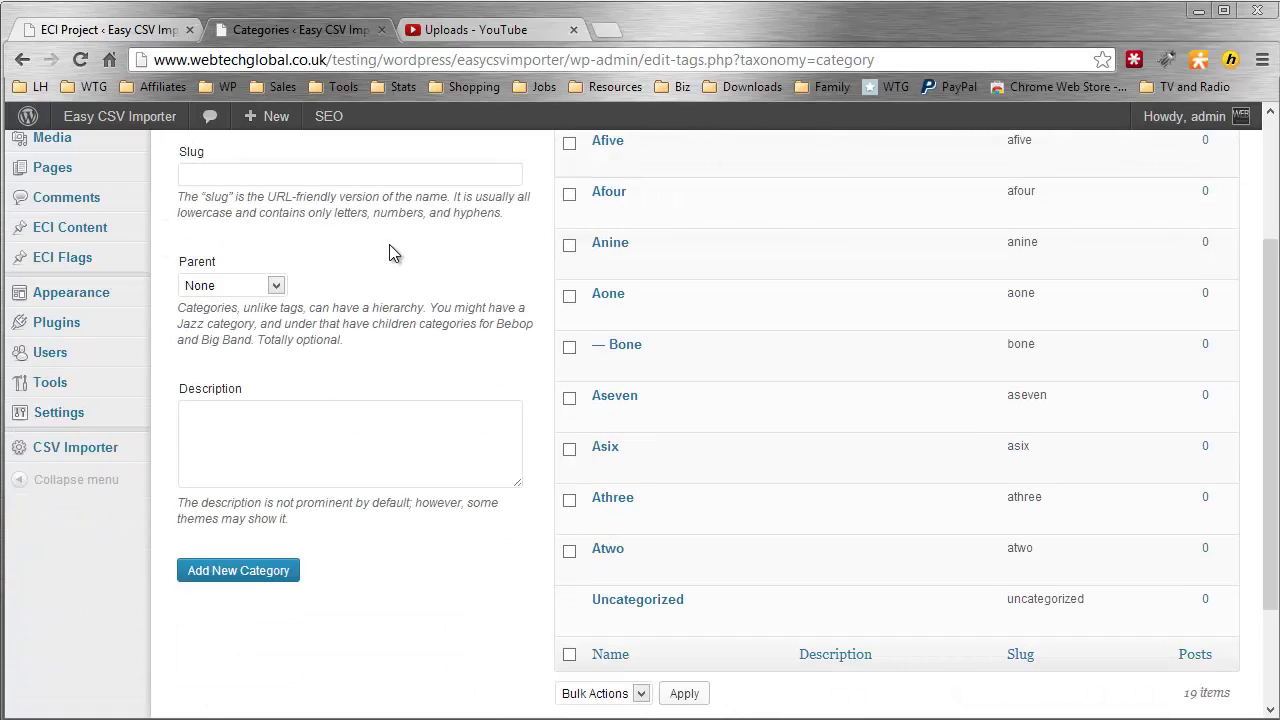
scroll(398, 255, up, 3)
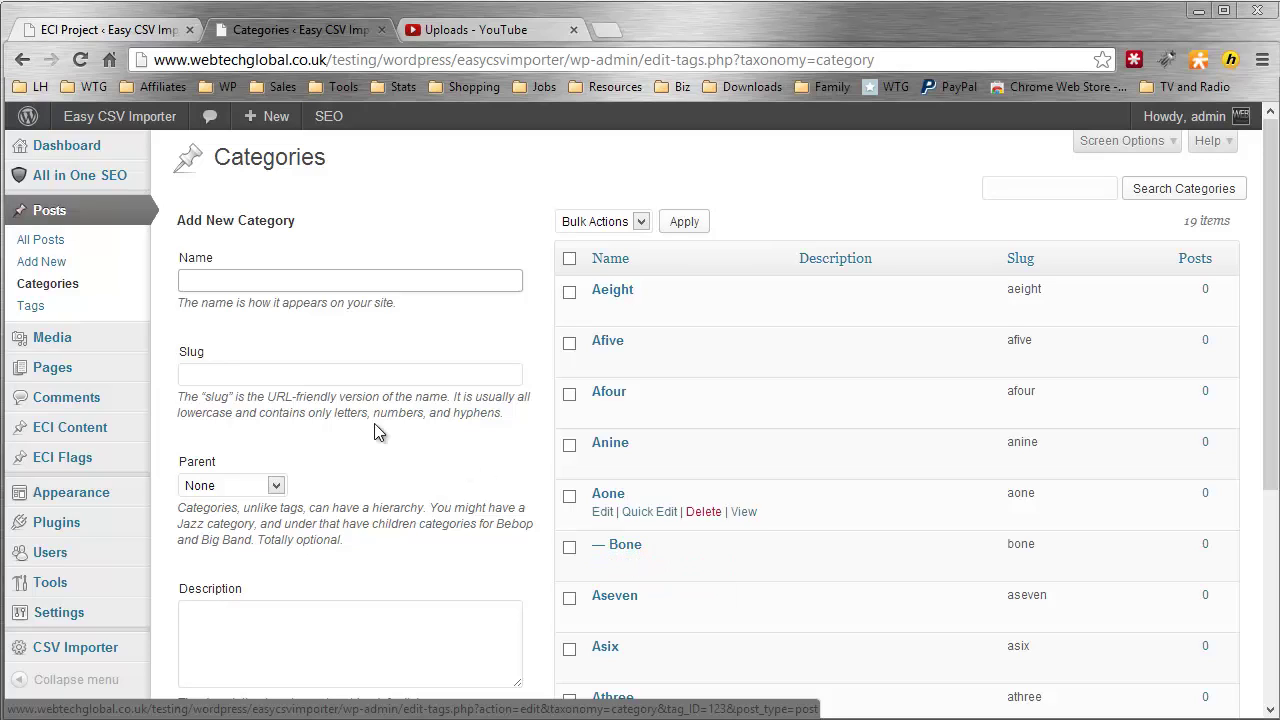
Step: Add a new category named "gtest" with no parent to the blog
click(282, 279)
text(gtest)
scroll(212, 395, down, 1)
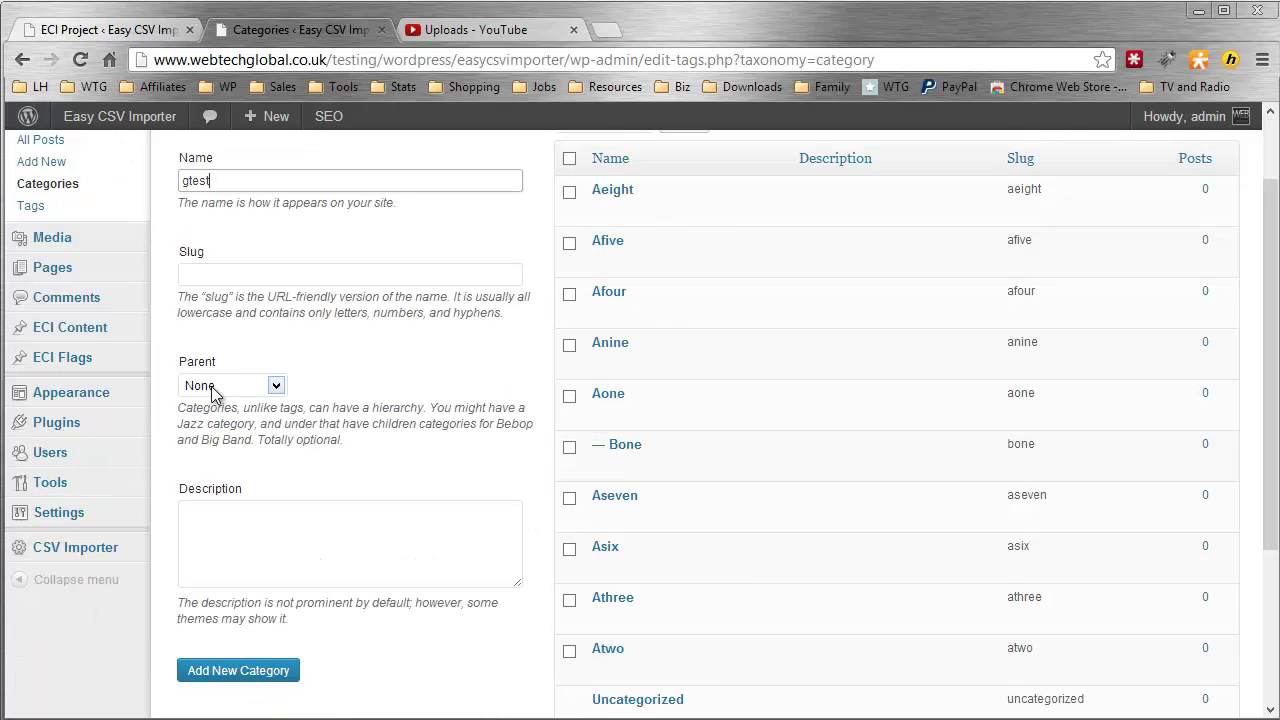
click(238, 667)
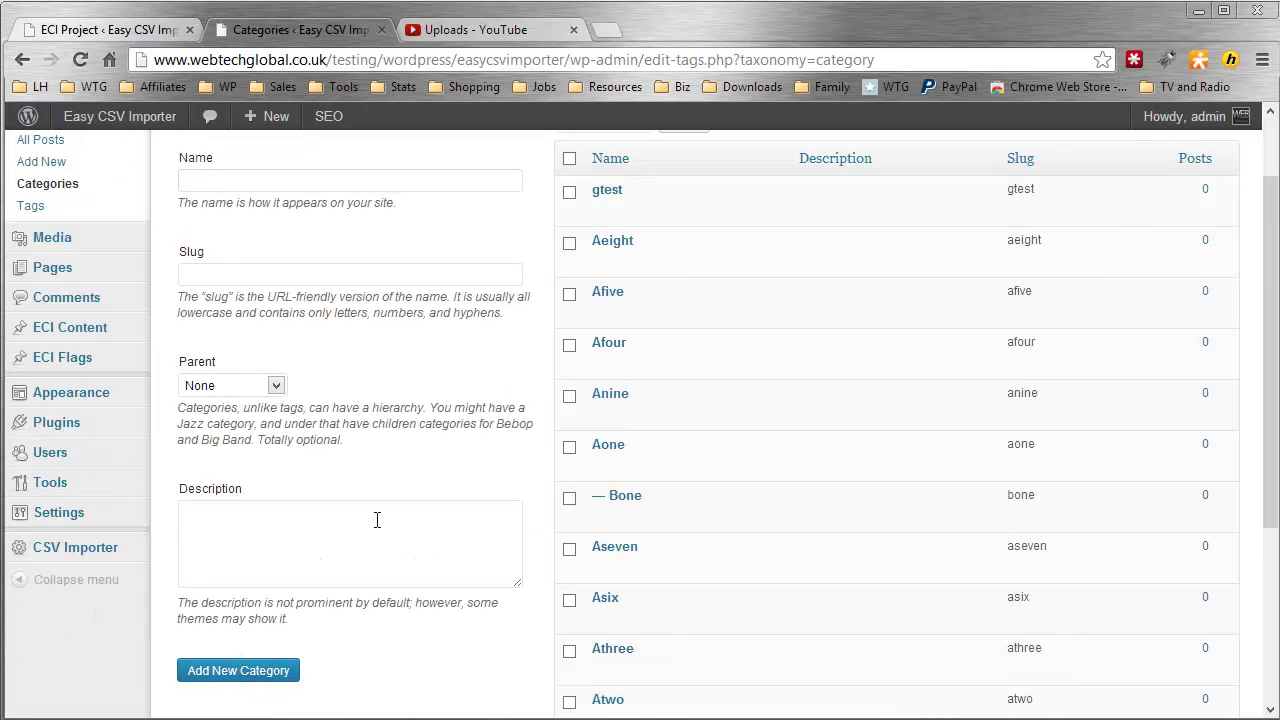
Step: Permanently delete the temporary "gtest" category from the category list
scroll(472, 400, up, 1)
scroll(472, 400, down, 2)
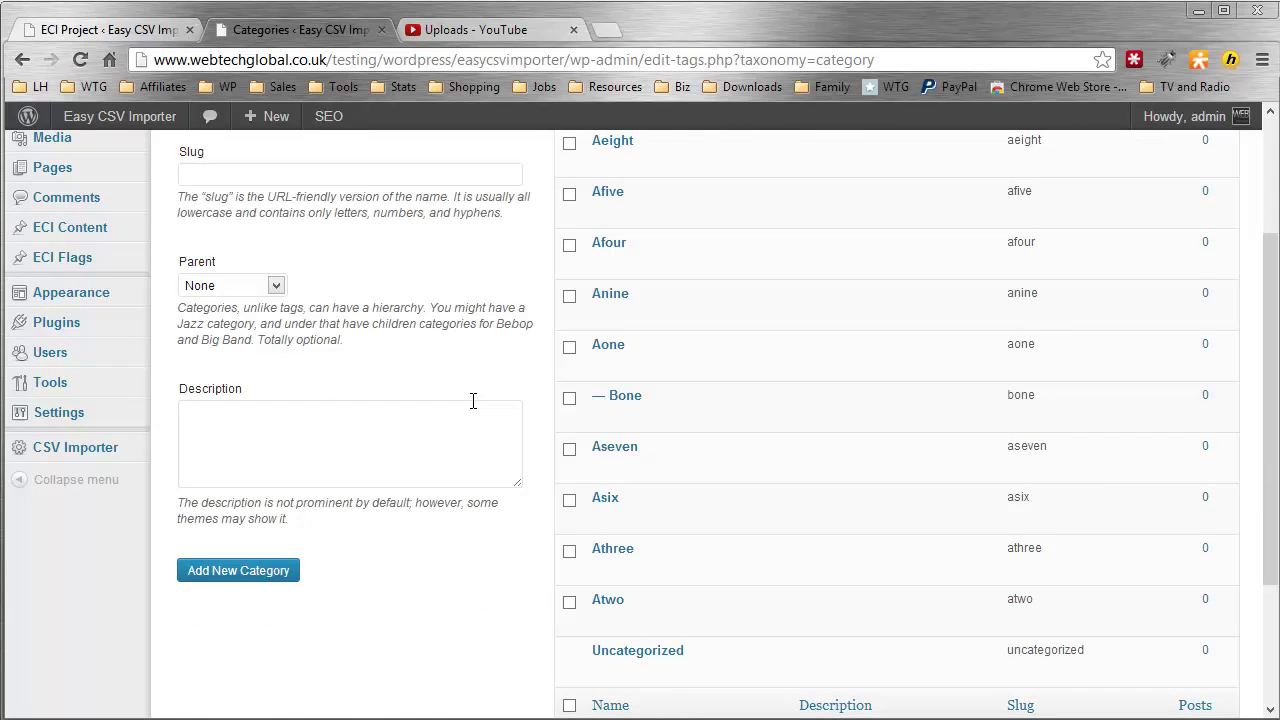
scroll(472, 400, up, 2)
mouse_move(605, 320)
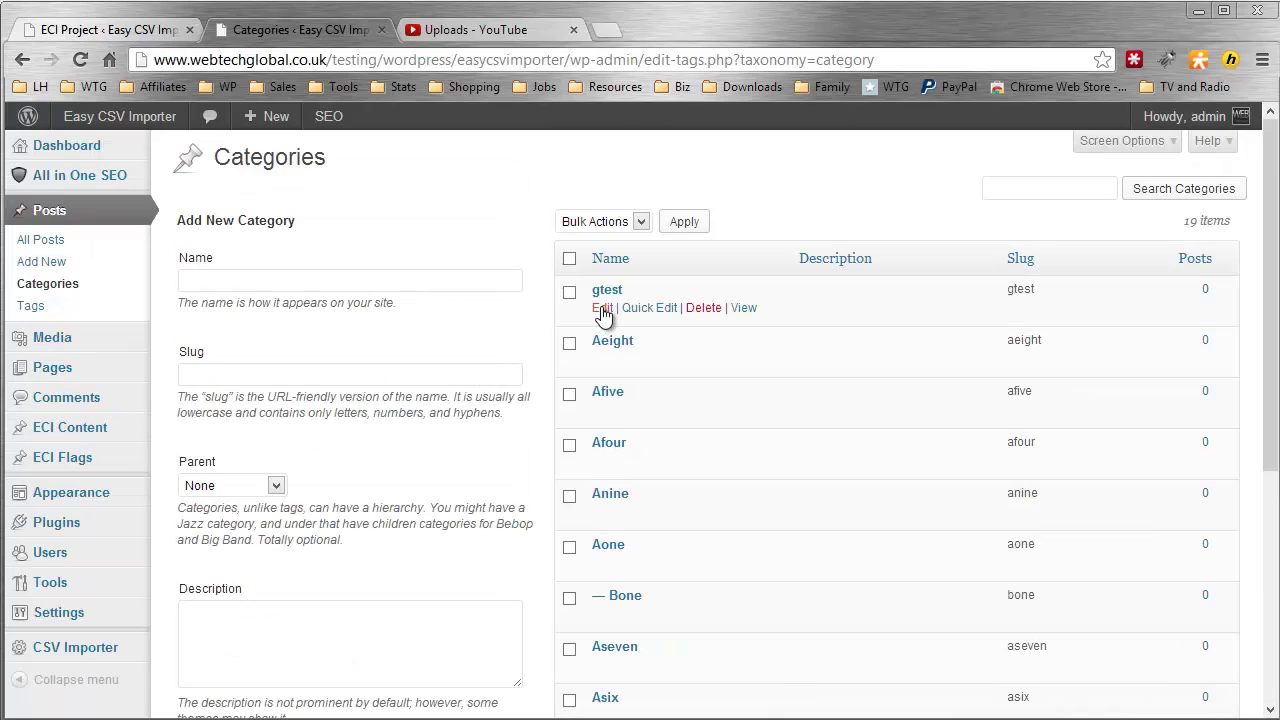
click(693, 311)
click(688, 405)
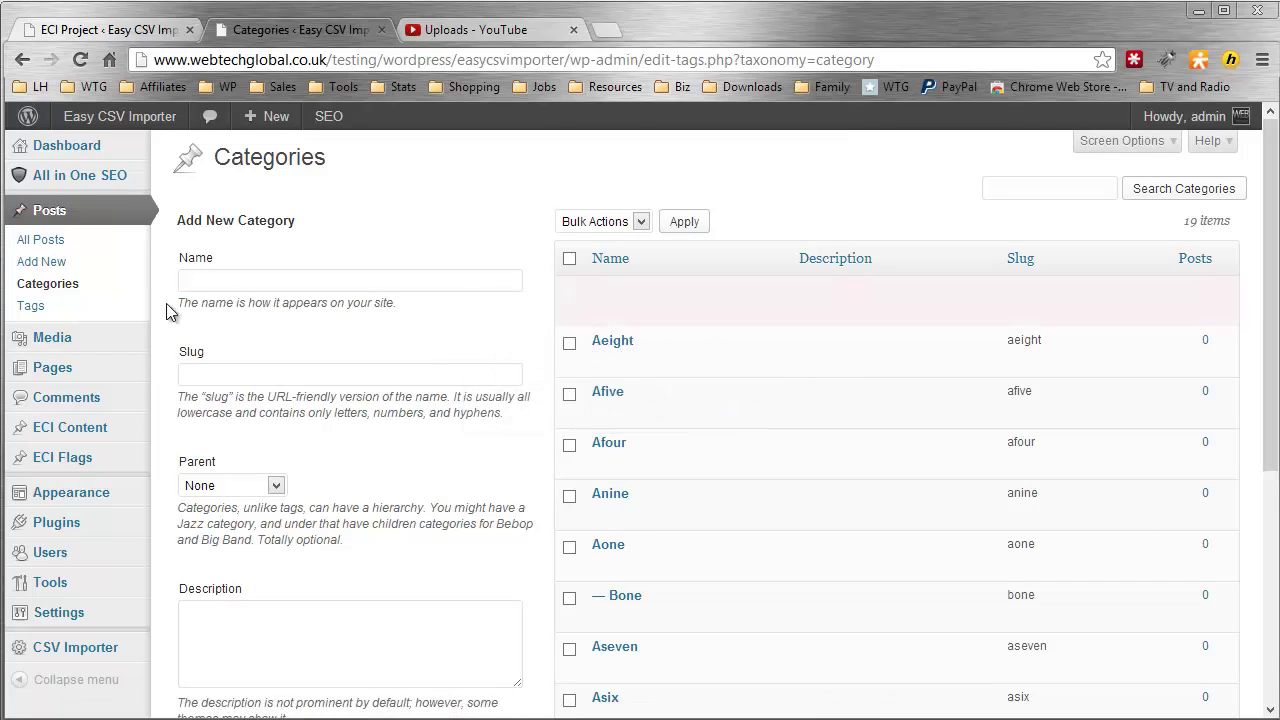
Step: Reload the Categories page and check that level 2 categories are listed beneath their level 1 parents
click(62, 288)
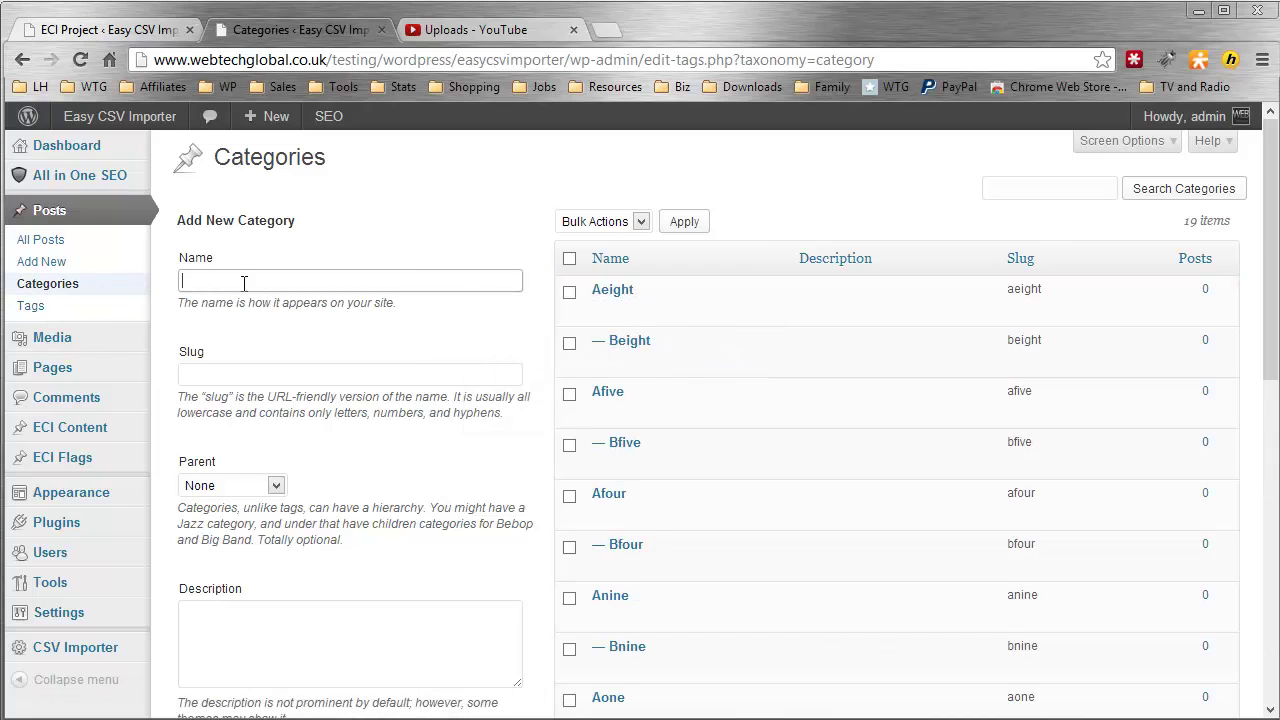
scroll(450, 270, down, 2)
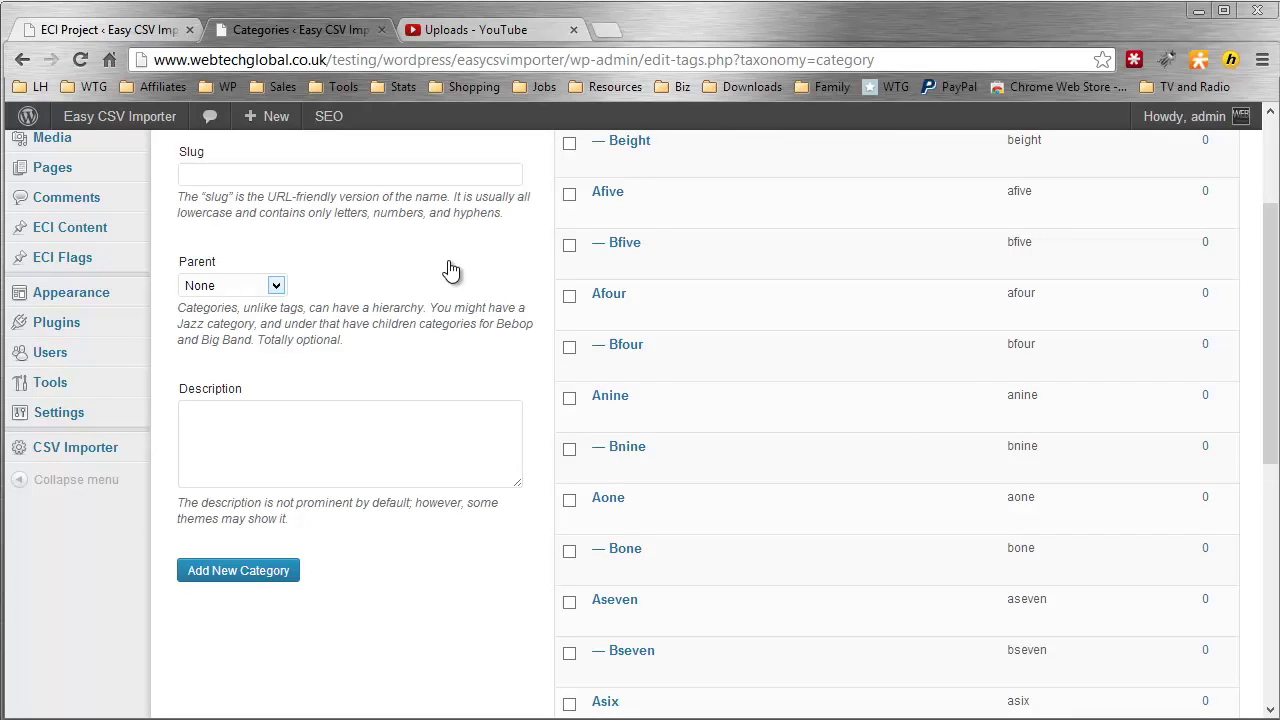
scroll(451, 270, down, 1)
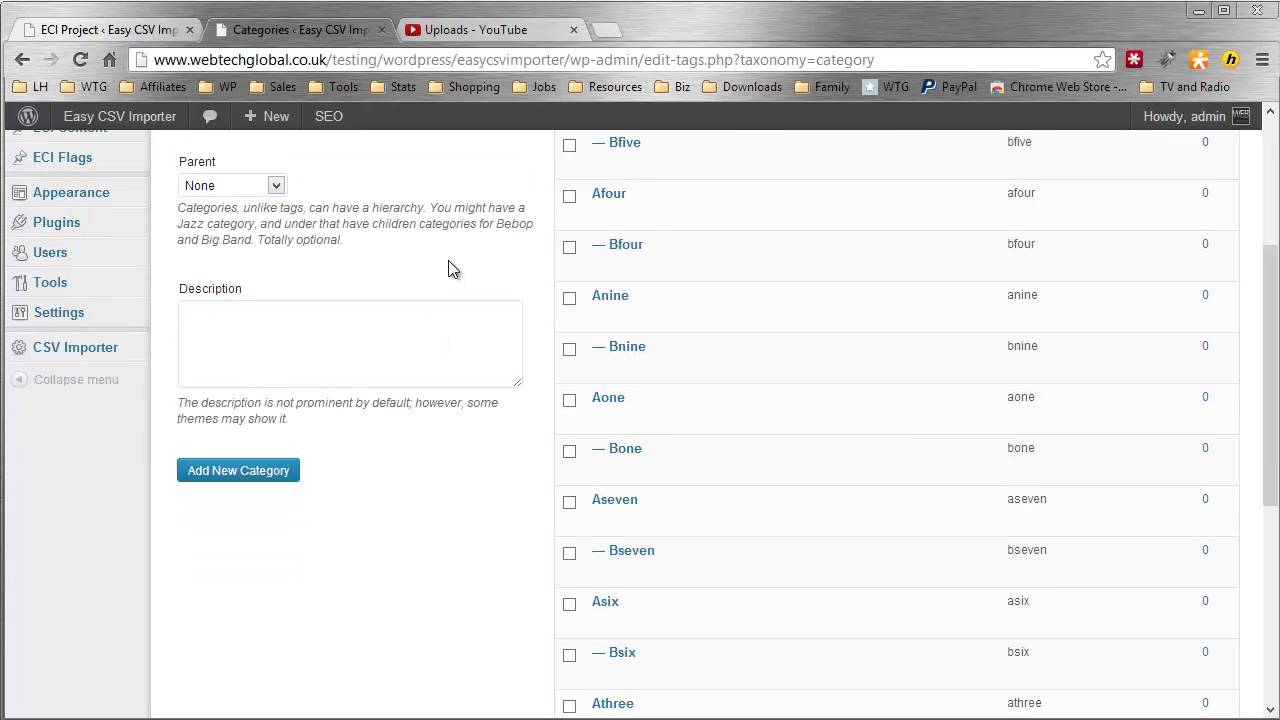
scroll(448, 268, up, 3)
Step: Return to the importer project's Prepare Blog page, create the level 3 categories, and read the notice about all categories being created
click(120, 30)
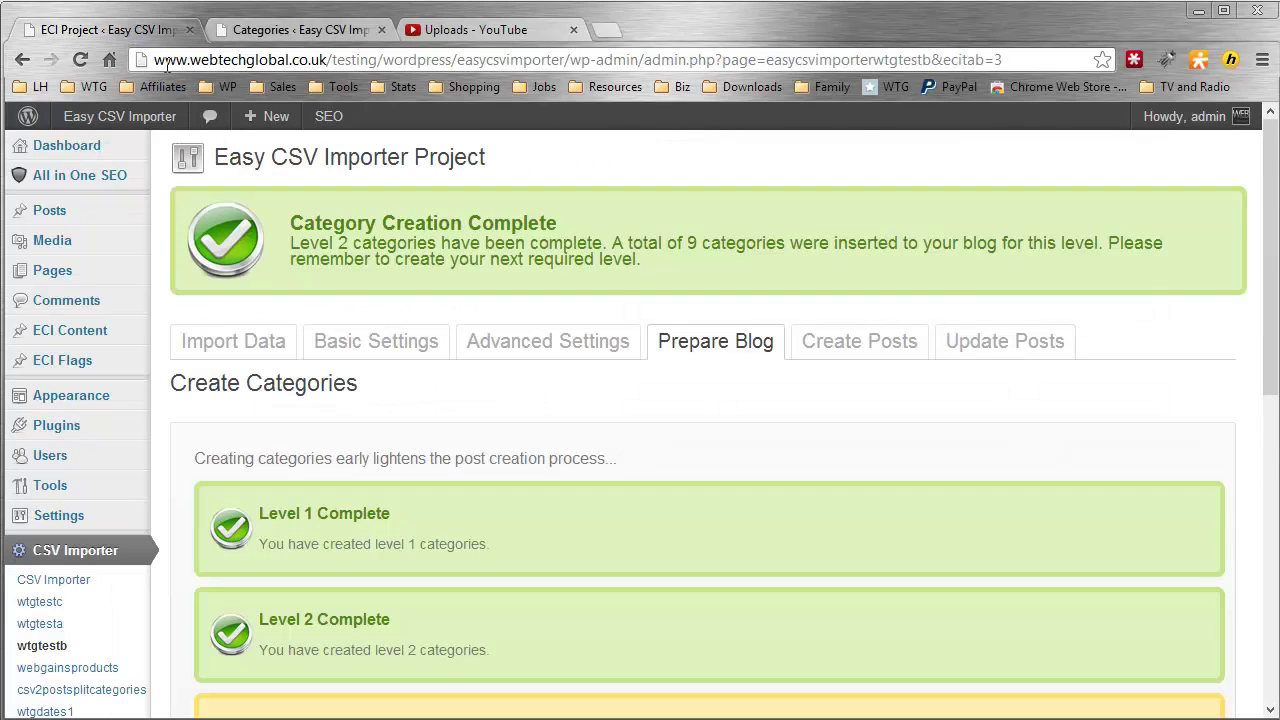
scroll(465, 348, down, 2)
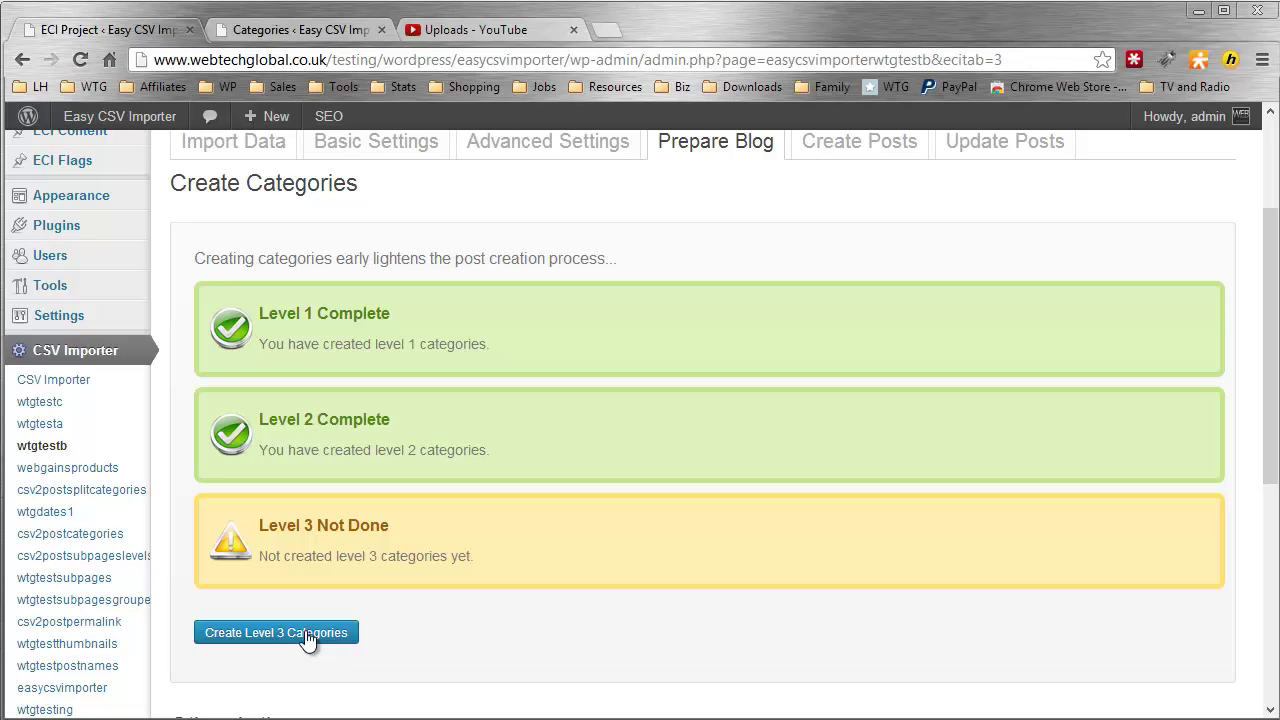
click(308, 640)
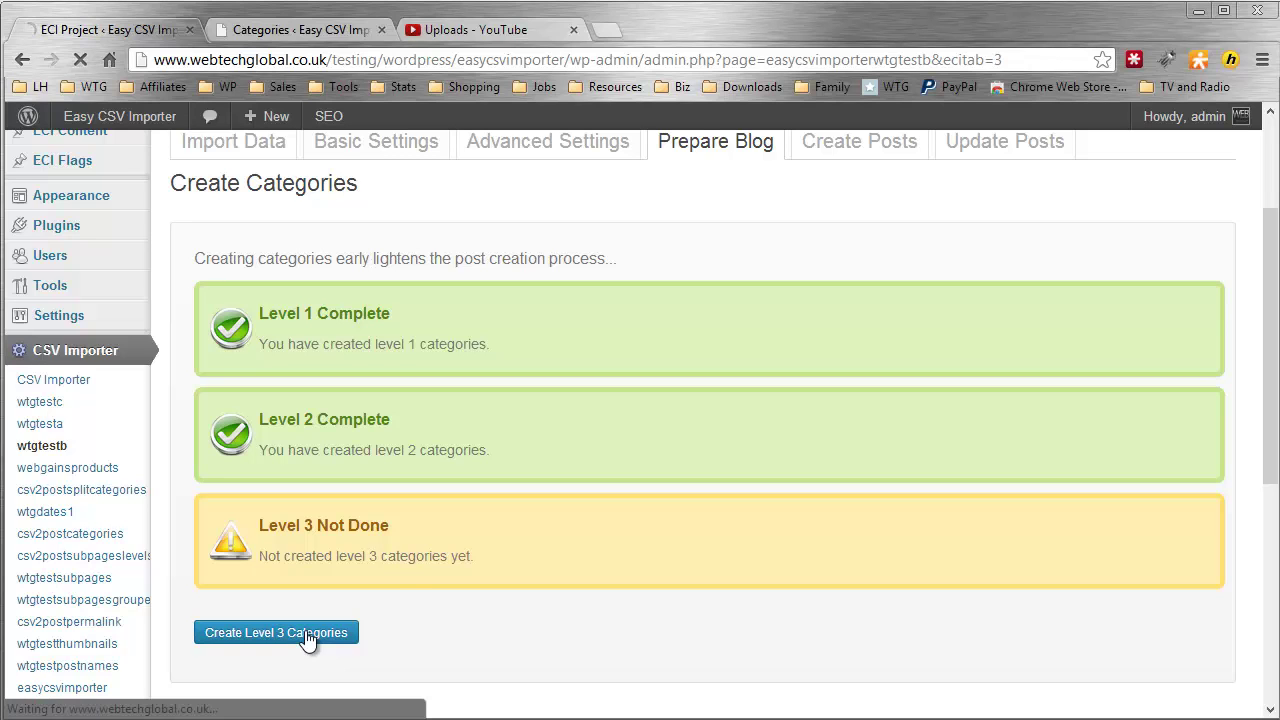
scroll(418, 547, down, 1)
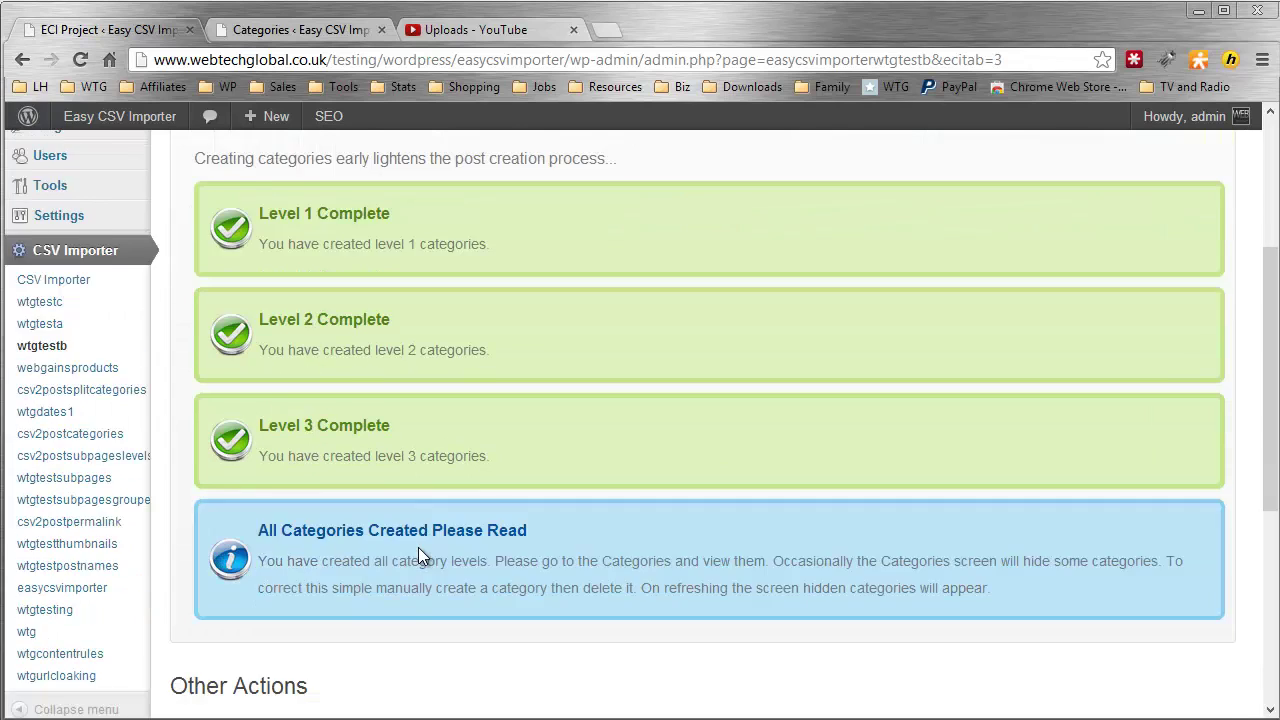
scroll(418, 547, up, 1)
scroll(418, 547, down, 1)
drag(579, 561, 586, 578)
click(628, 575)
scroll(628, 579, up, 2)
Step: Reload the blog's Categories page and examine the list for level 3 categories nested under their level 2 parents
click(300, 33)
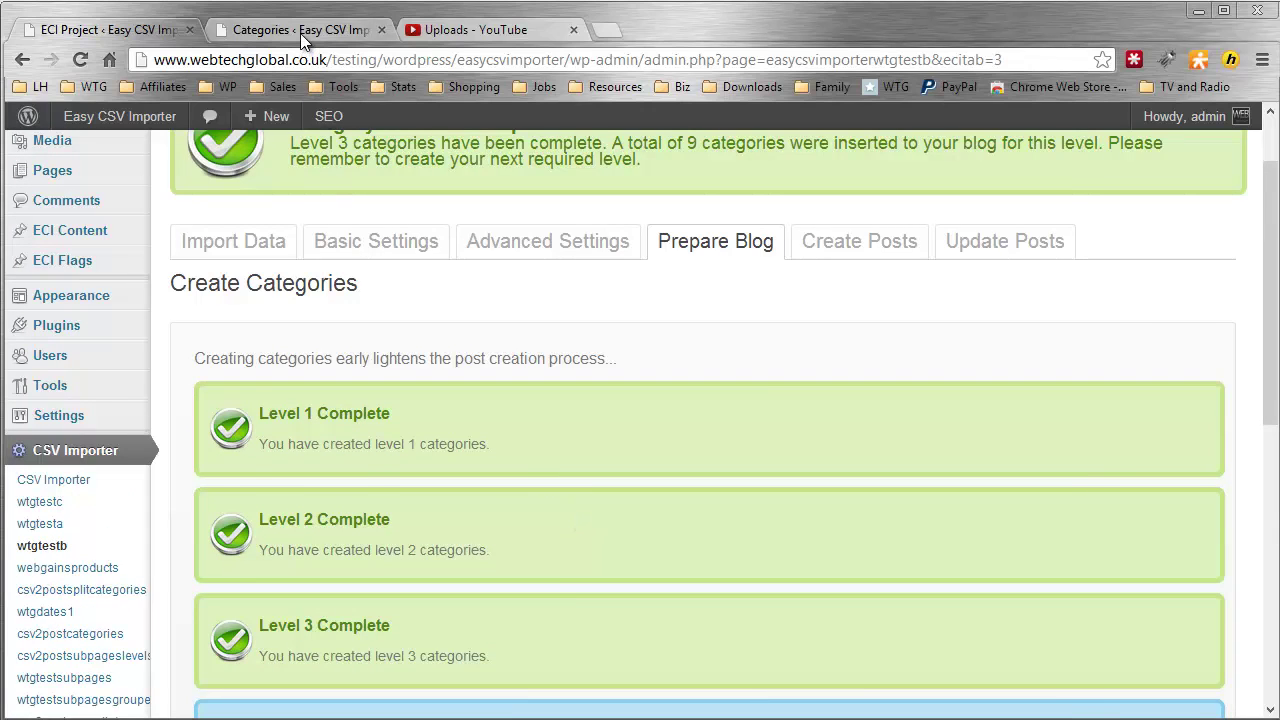
click(101, 295)
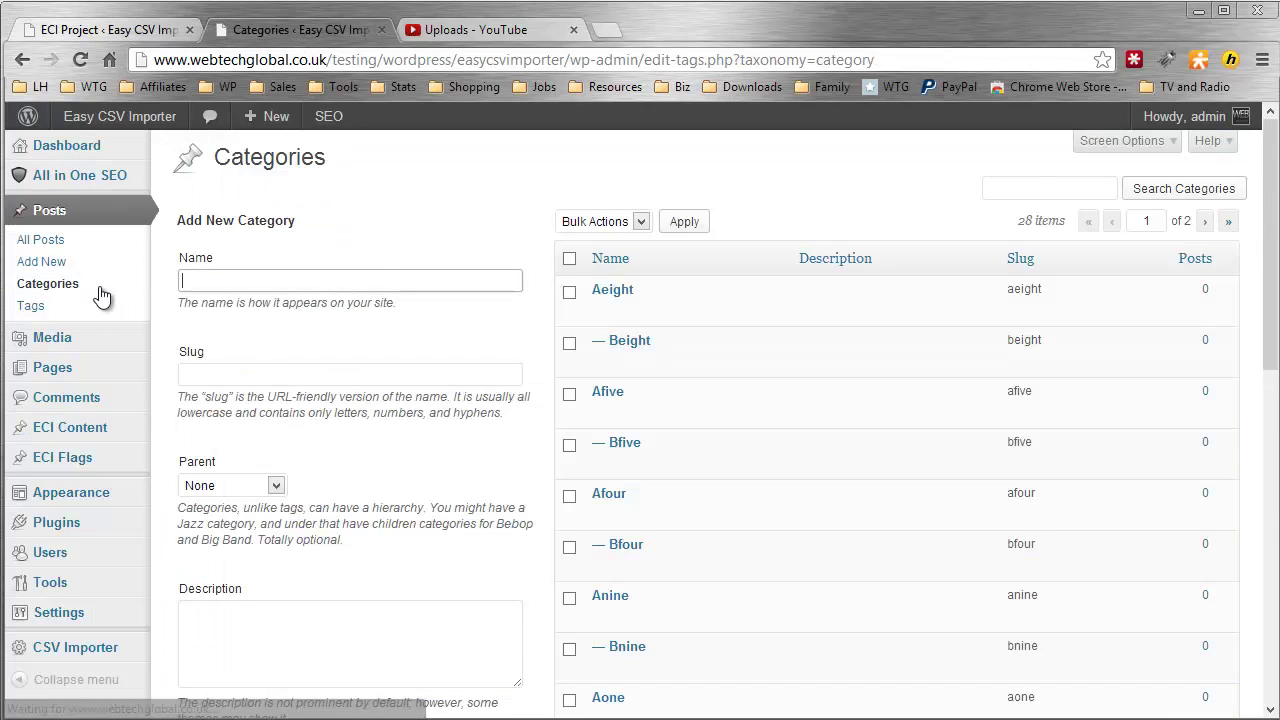
scroll(375, 245, down, 3)
scroll(380, 247, down, 2)
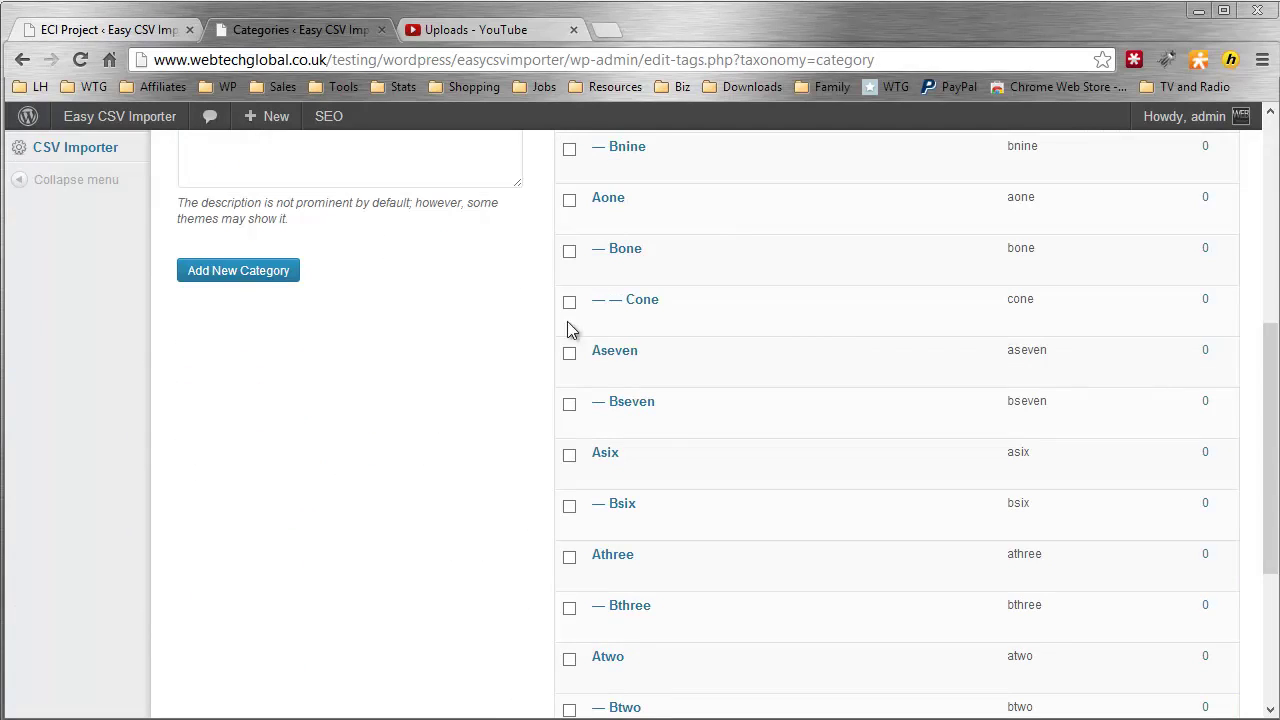
scroll(620, 330, up, 1)
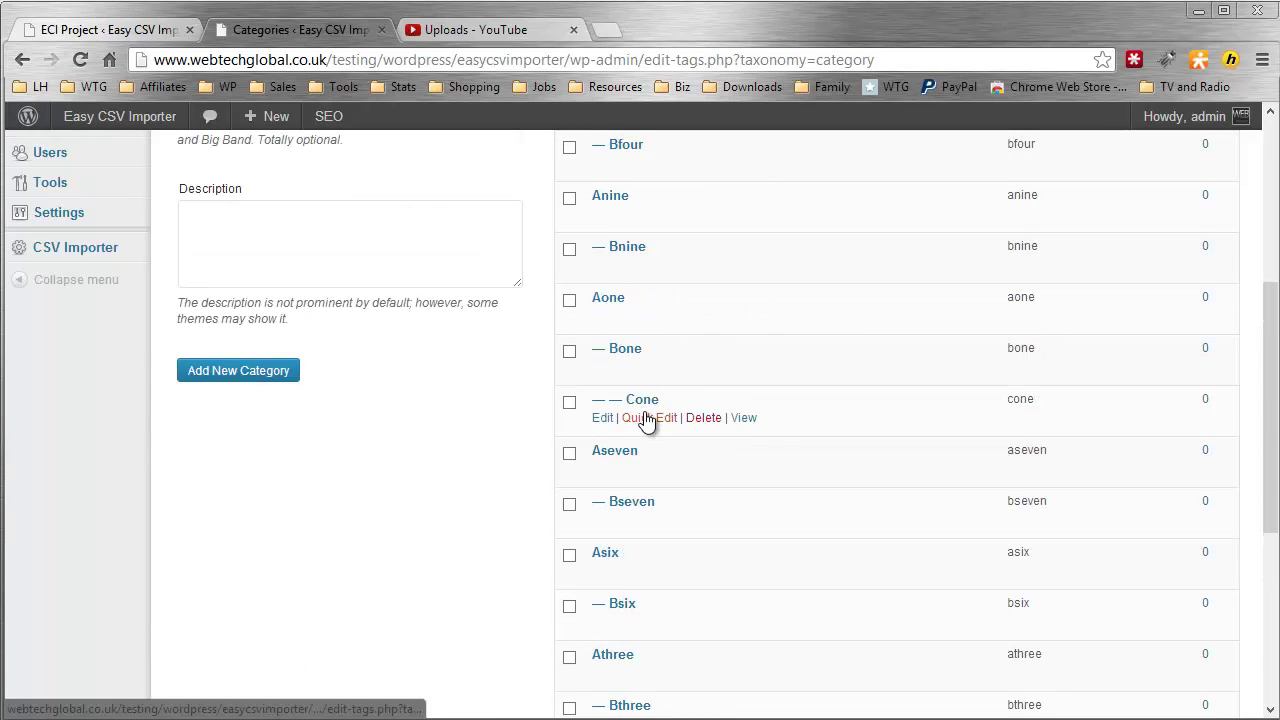
scroll(645, 410, down, 3)
scroll(677, 466, up, 4)
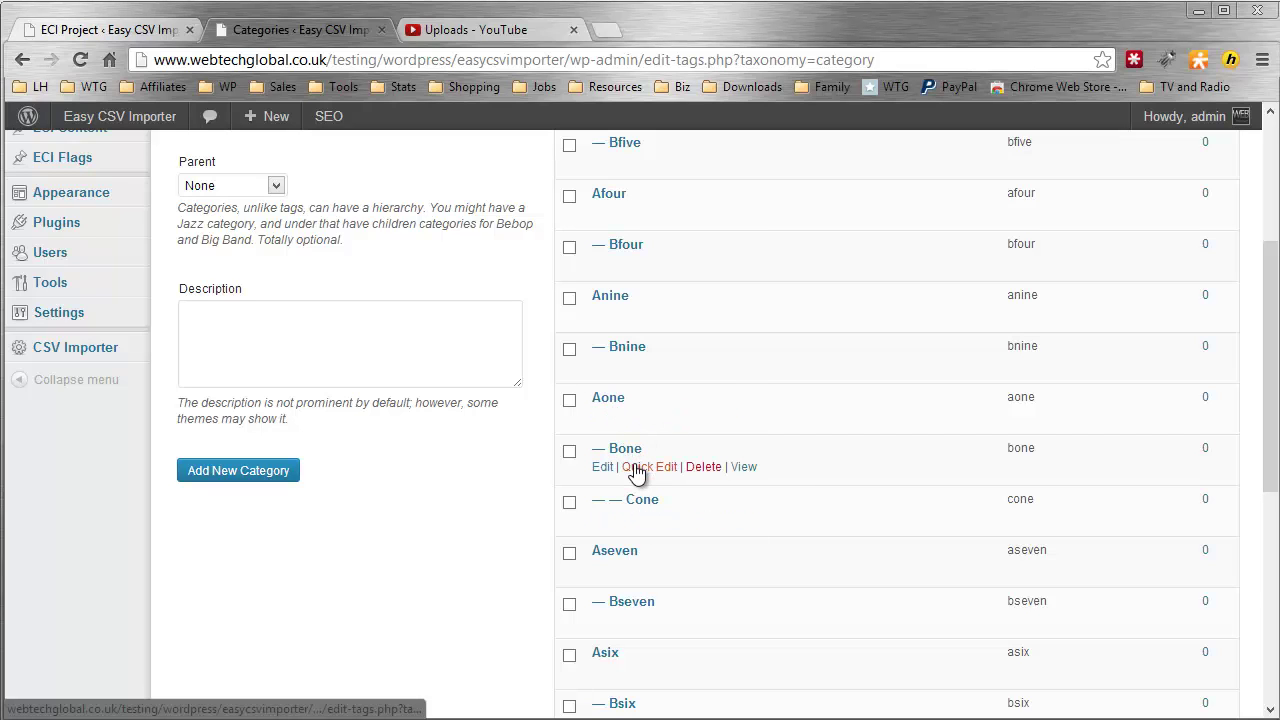
scroll(650, 505, up, 1)
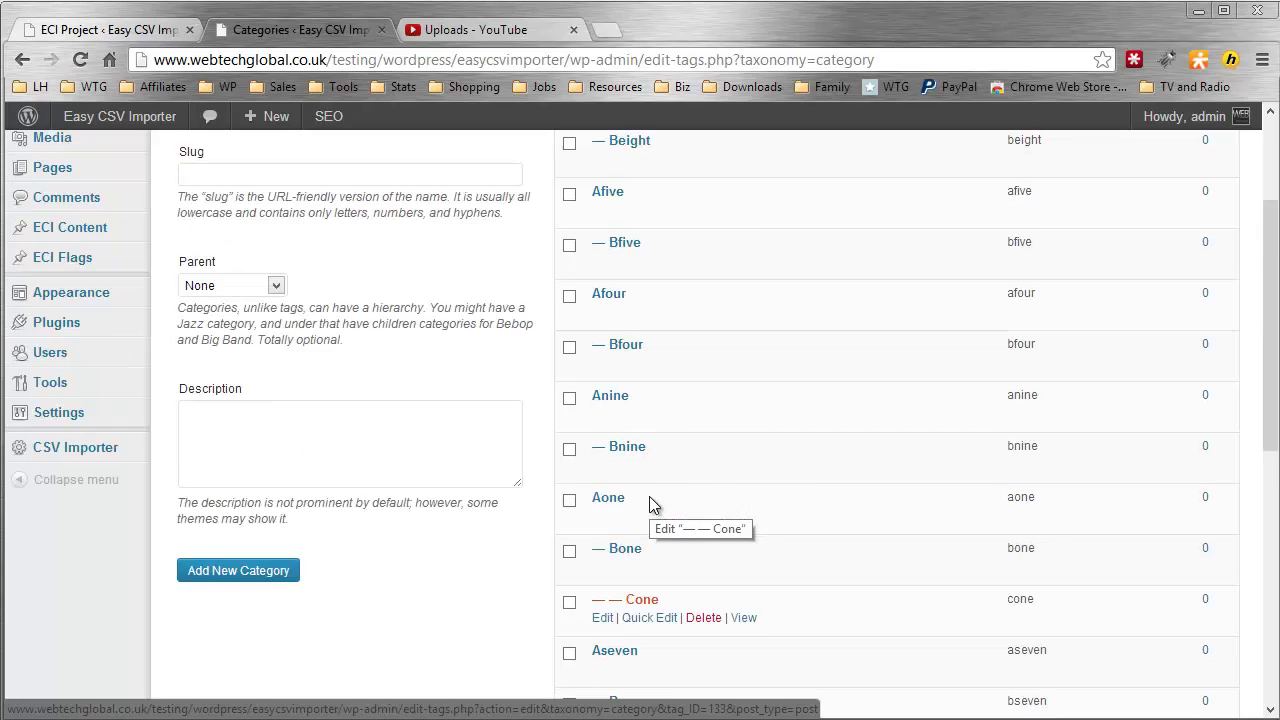
scroll(649, 500, up, 1)
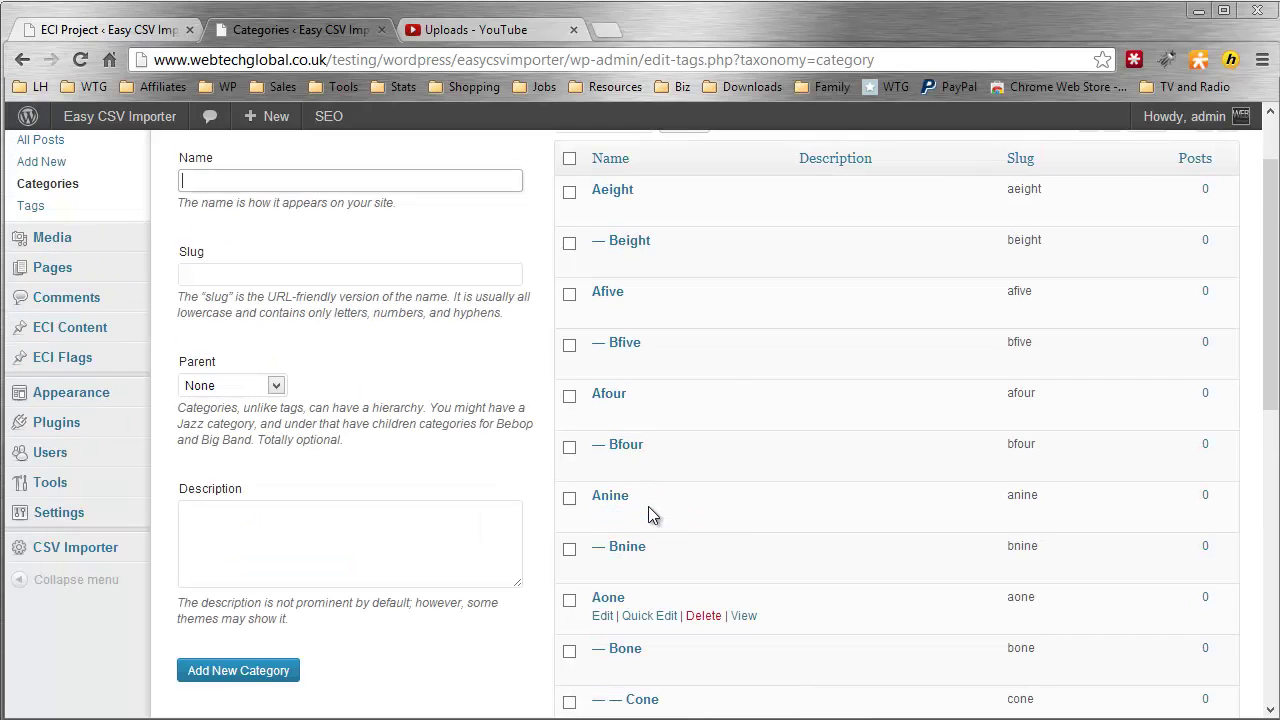
scroll(447, 400, up, 1)
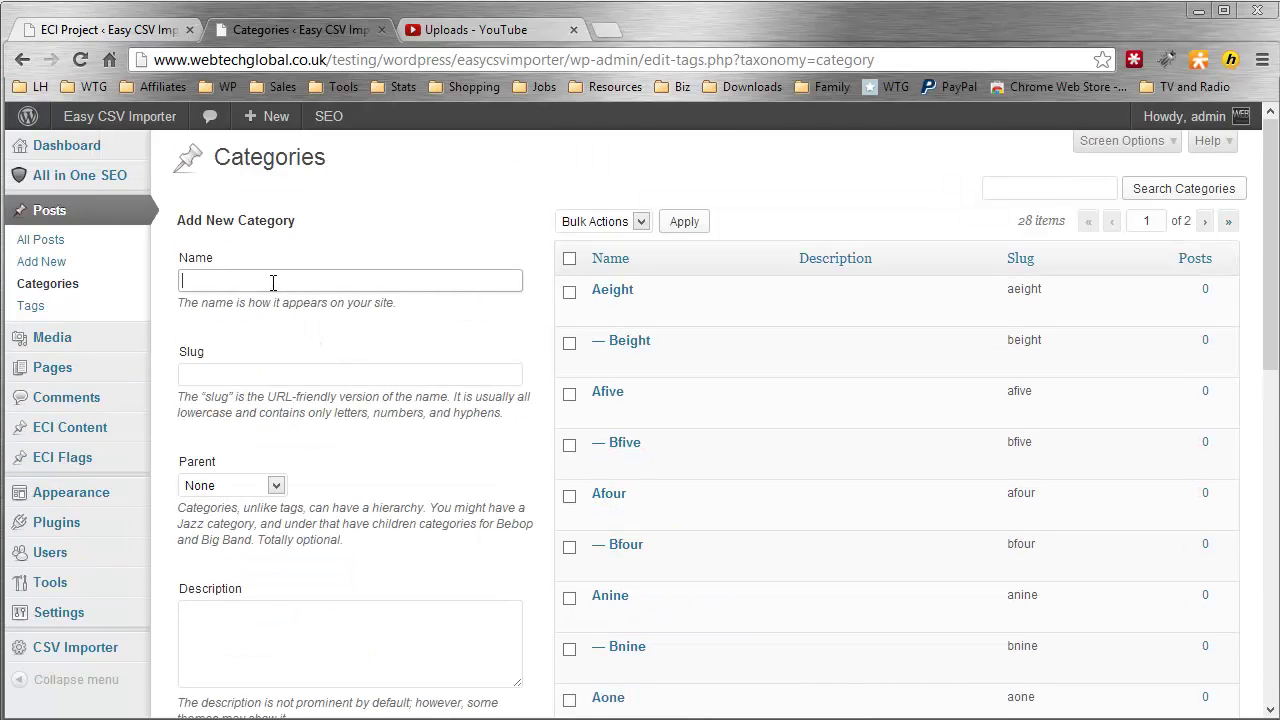
Step: Add a new category named "test" with no parent to the blog
text(test)
scroll(272, 305, down, 2)
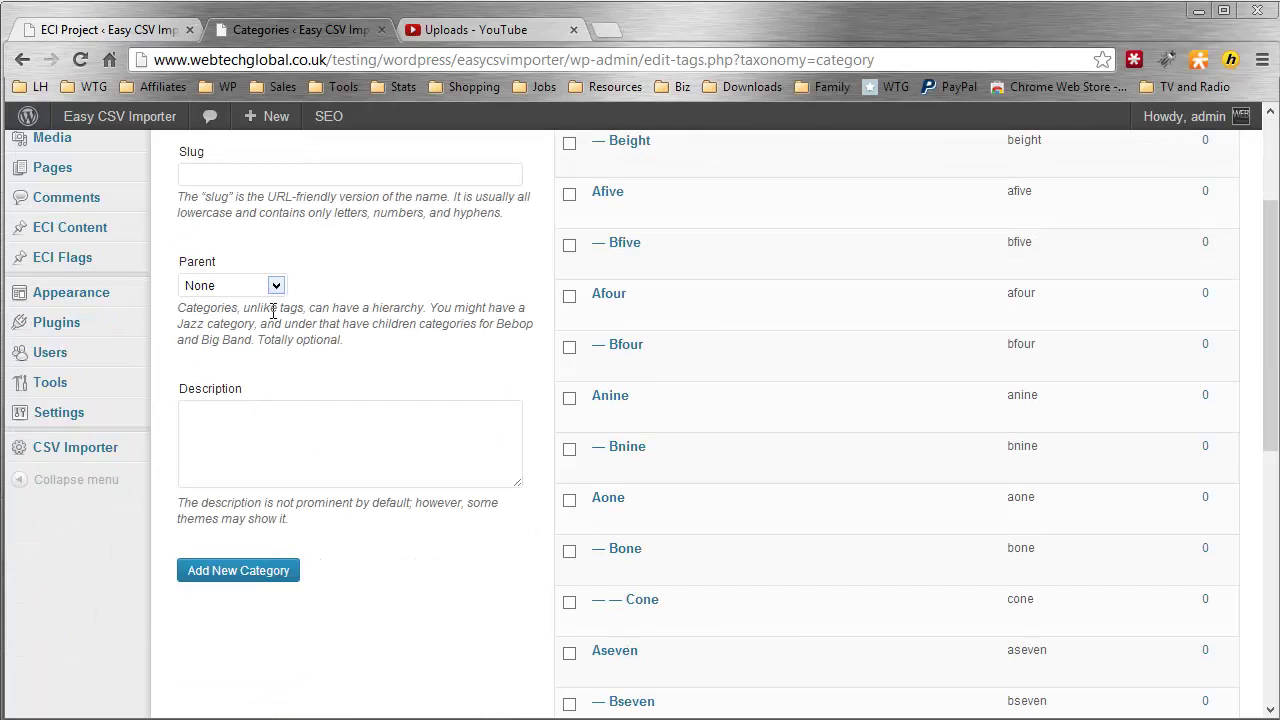
click(258, 565)
Step: Permanently delete the temporary "test" category from the category list
scroll(414, 402, up, 2)
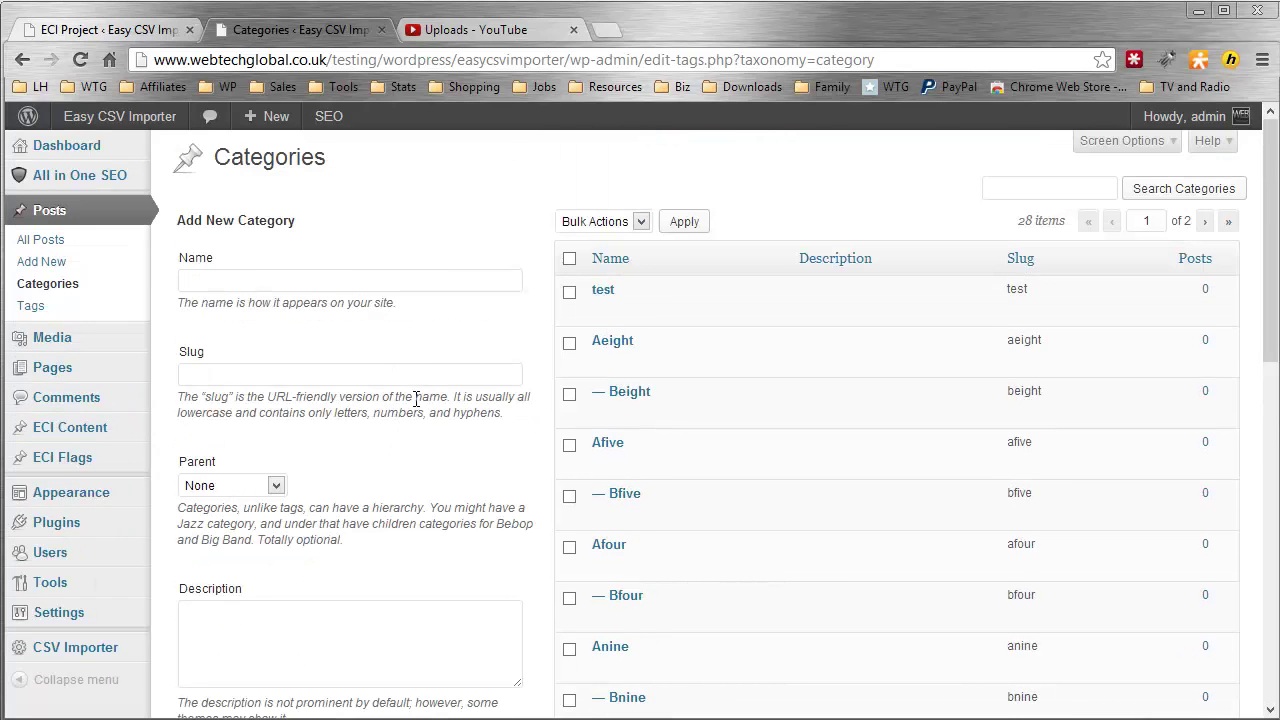
click(697, 307)
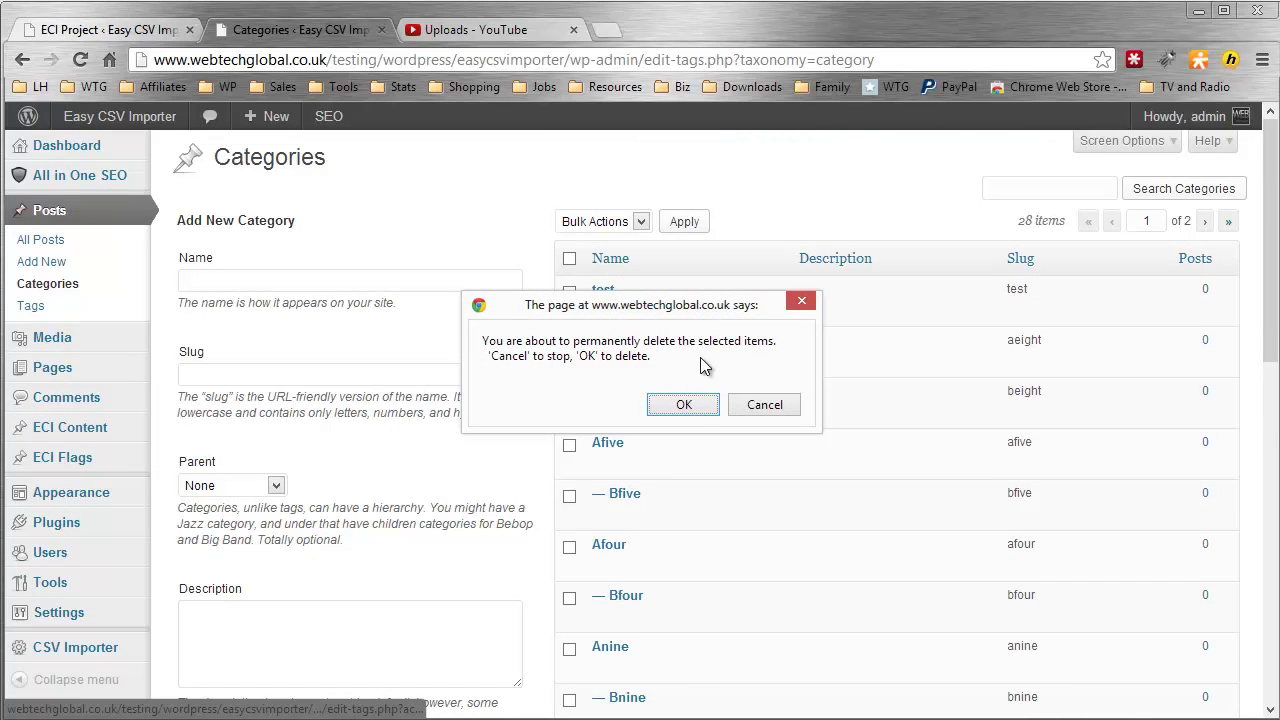
click(697, 405)
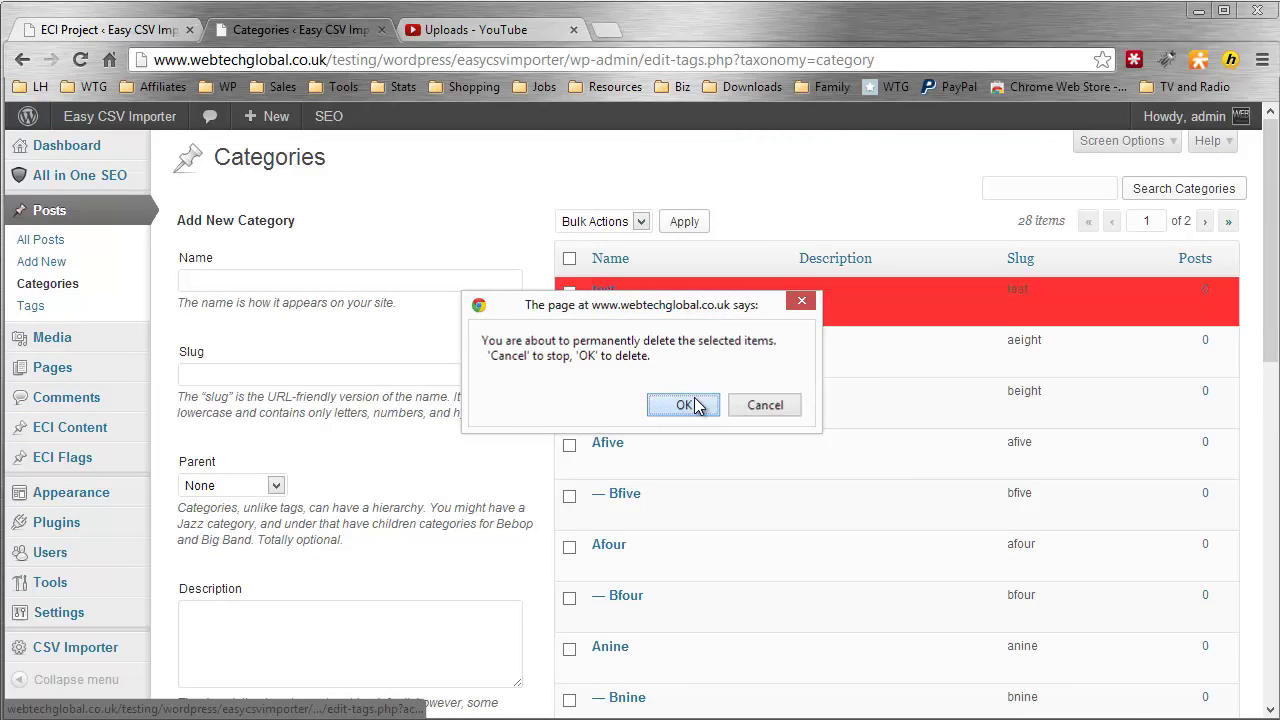
Step: Reload the Categories page and review the three-level hierarchy of the imported categories
click(60, 287)
scroll(430, 235, down, 3)
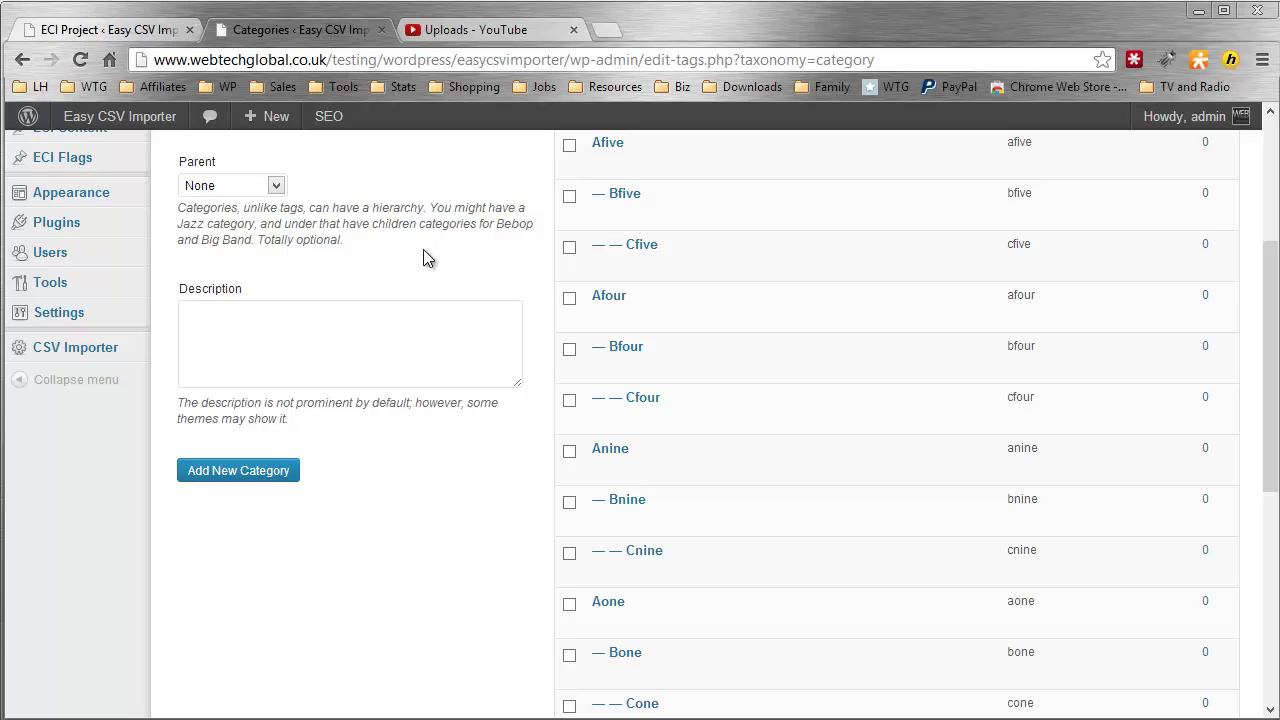
scroll(423, 257, up, 3)
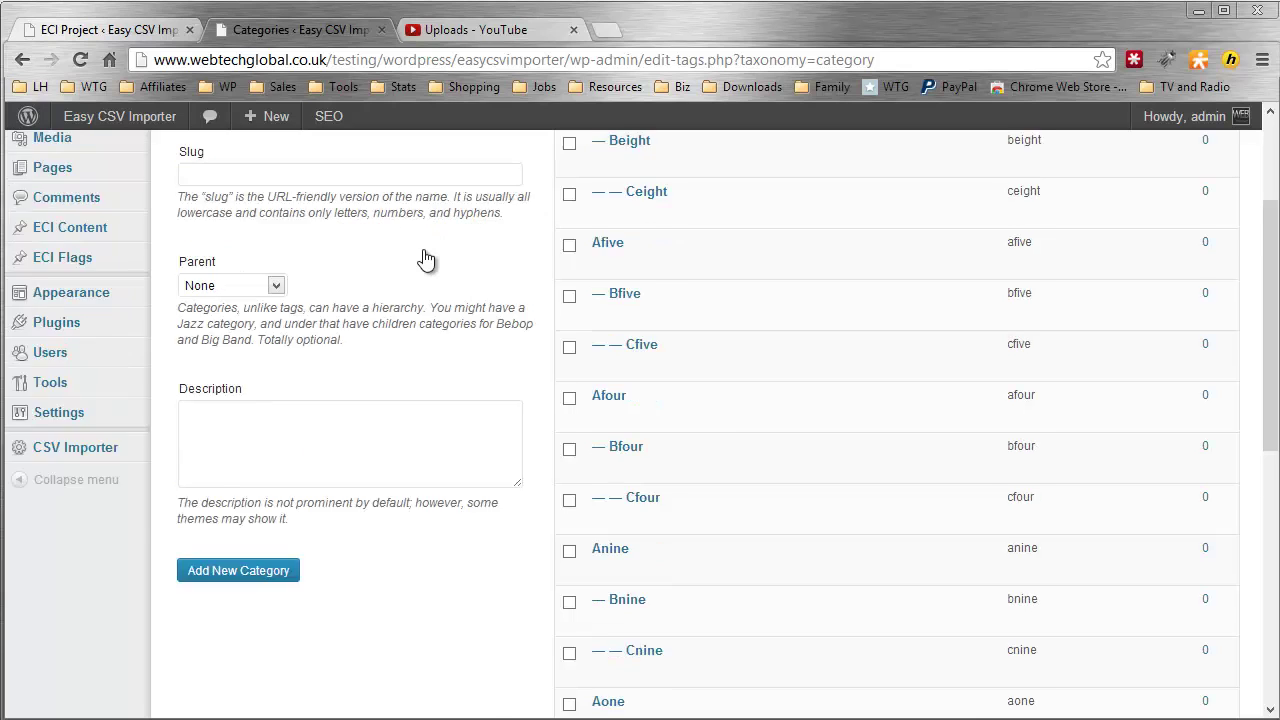
mouse_move(574, 300)
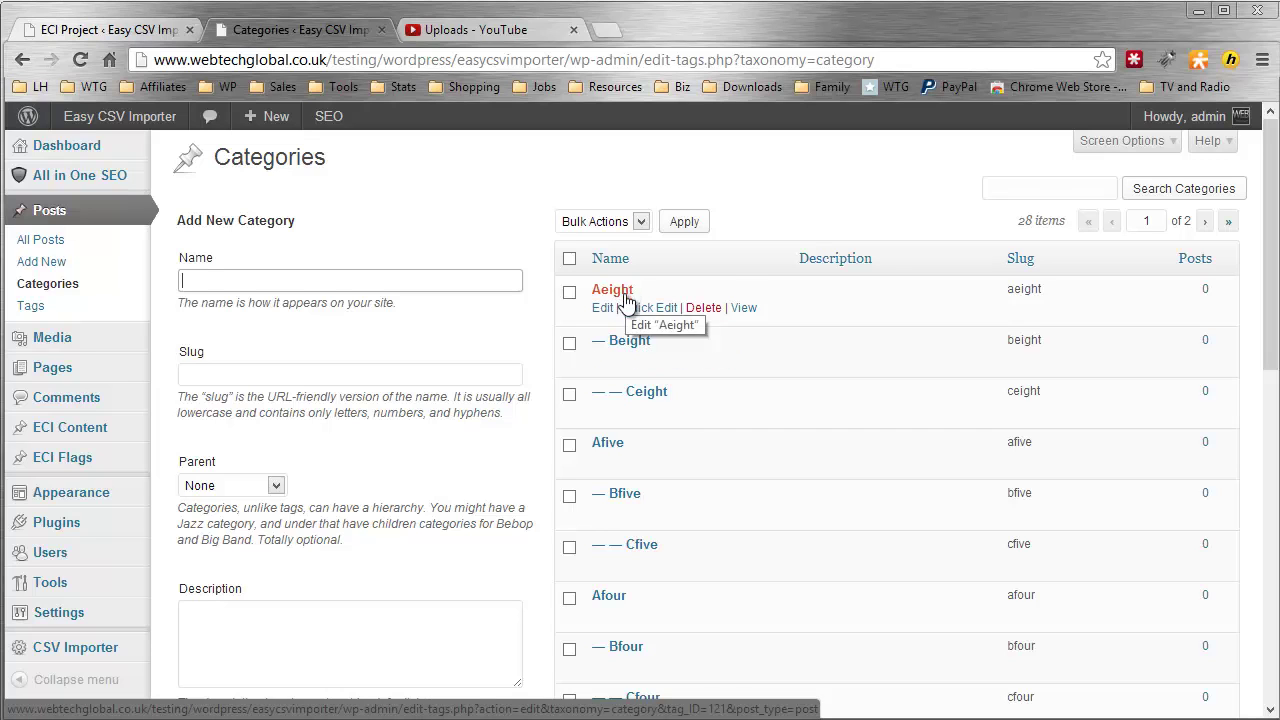
scroll(609, 366, down, 1)
scroll(620, 406, down, 1)
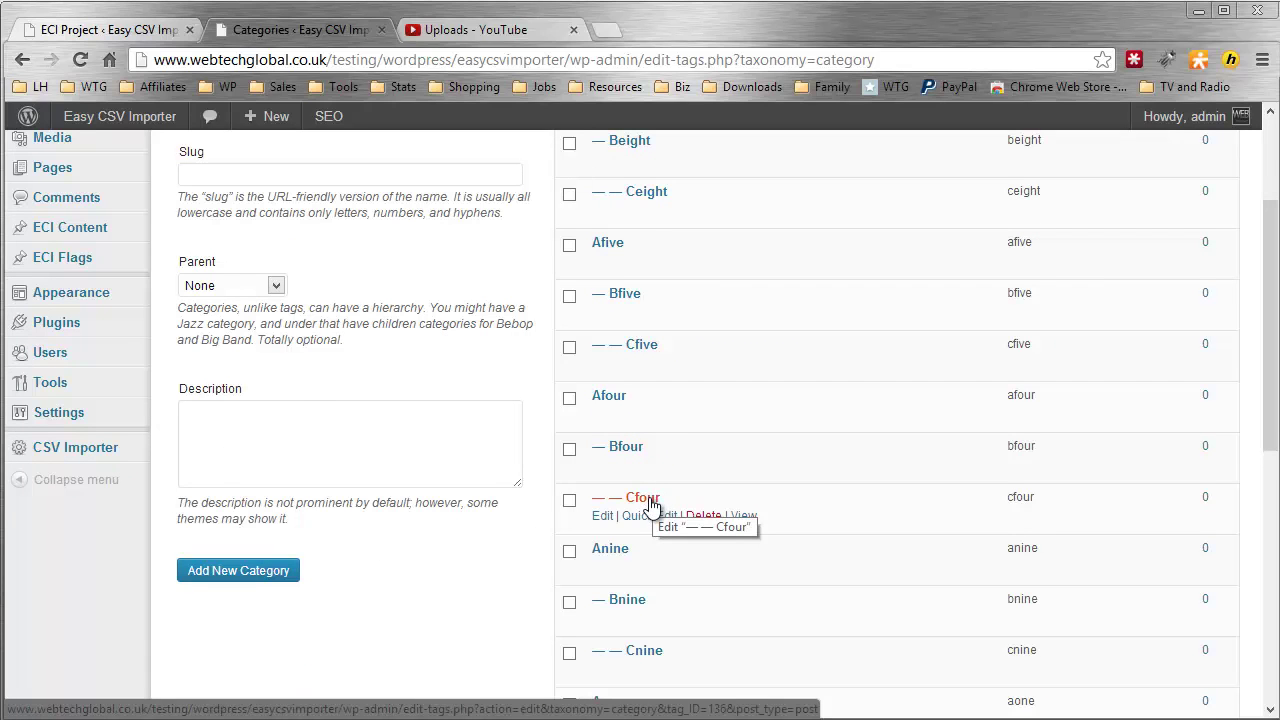
scroll(650, 505, up, 2)
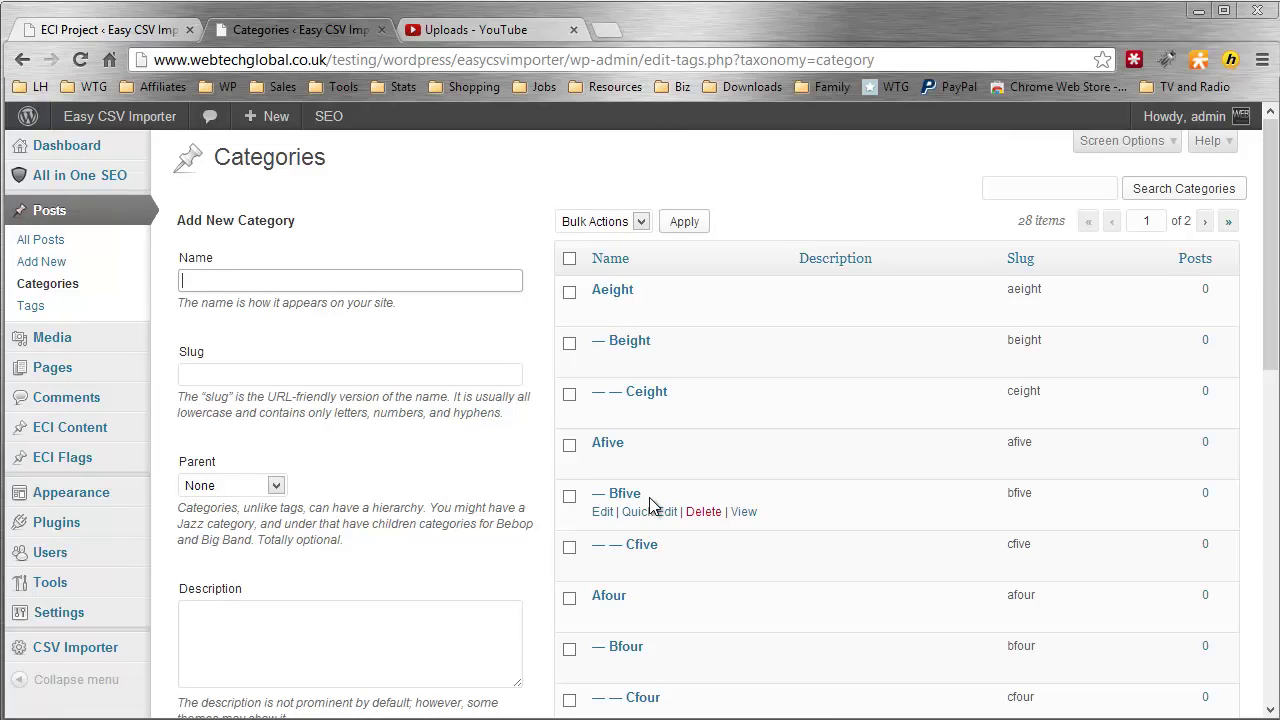